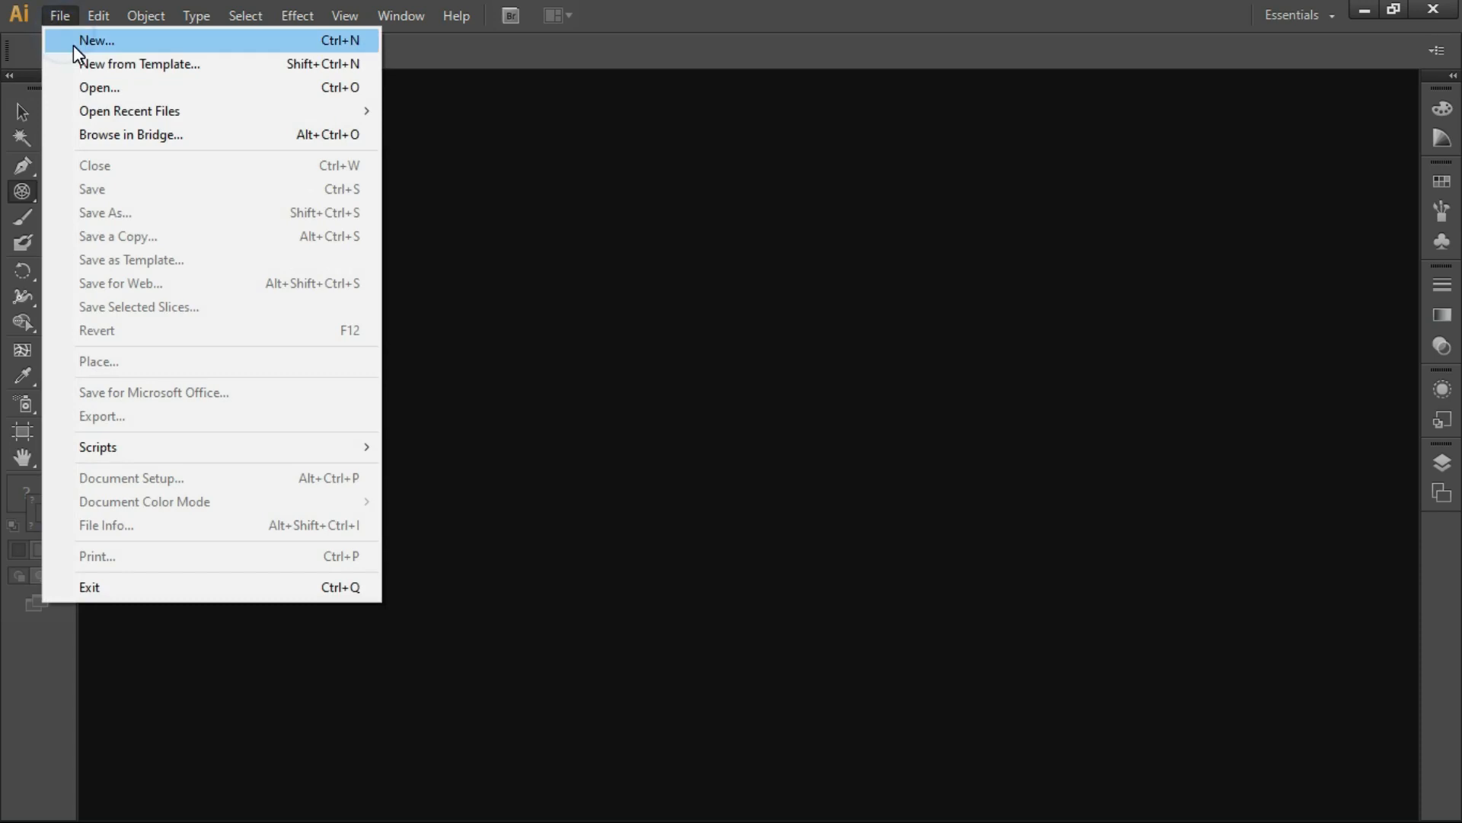
Step: Create a new RGB document with a single 1000 x 1000 pt artboard
left_click(76, 40)
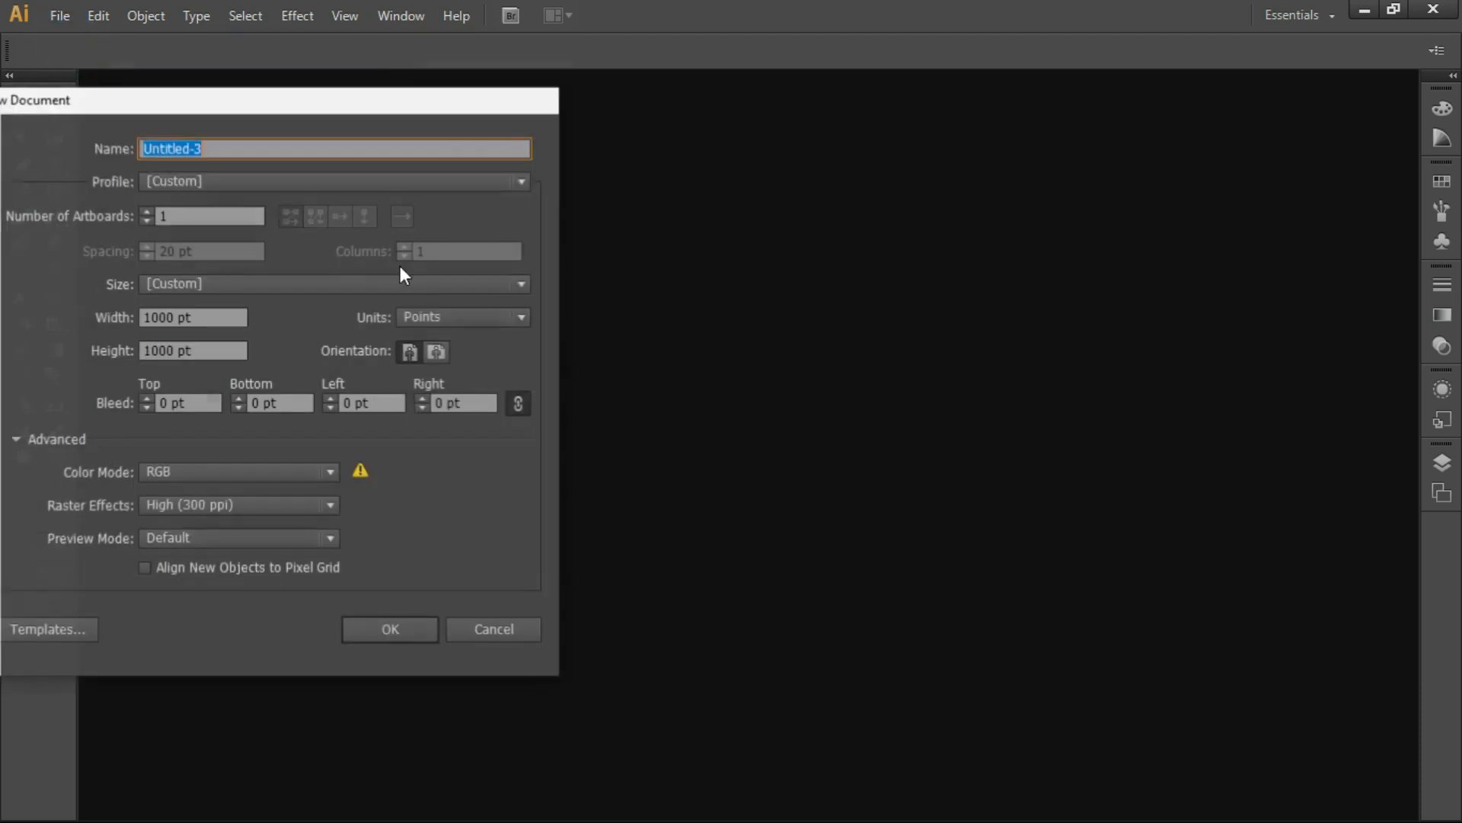
left_click(394, 629)
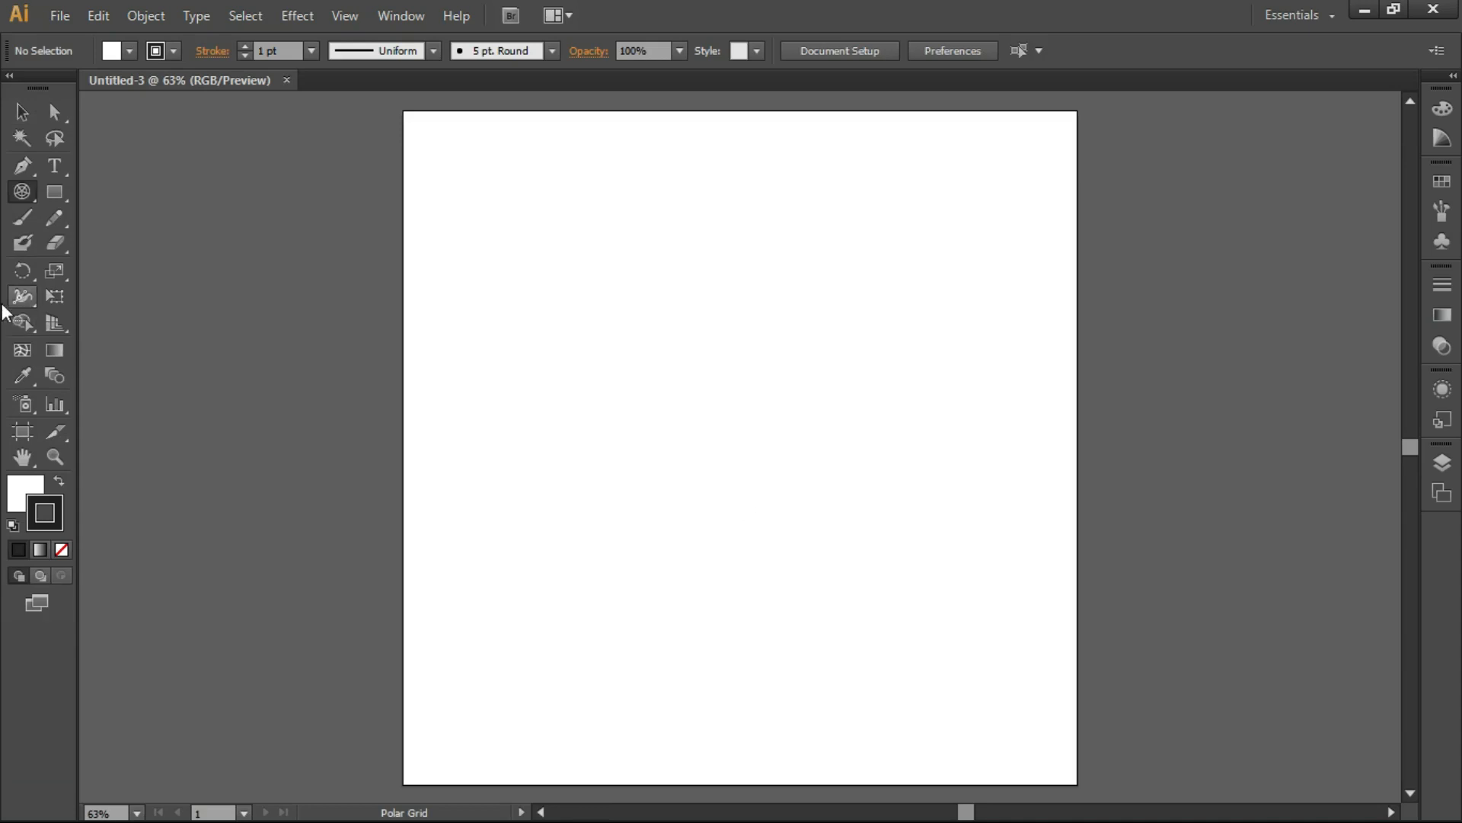
Step: Create a 100 x 100 pt polar grid with 50 concentric dividers skewed 270% and 5 radial dividers
left_click(21, 192)
left_click(648, 264)
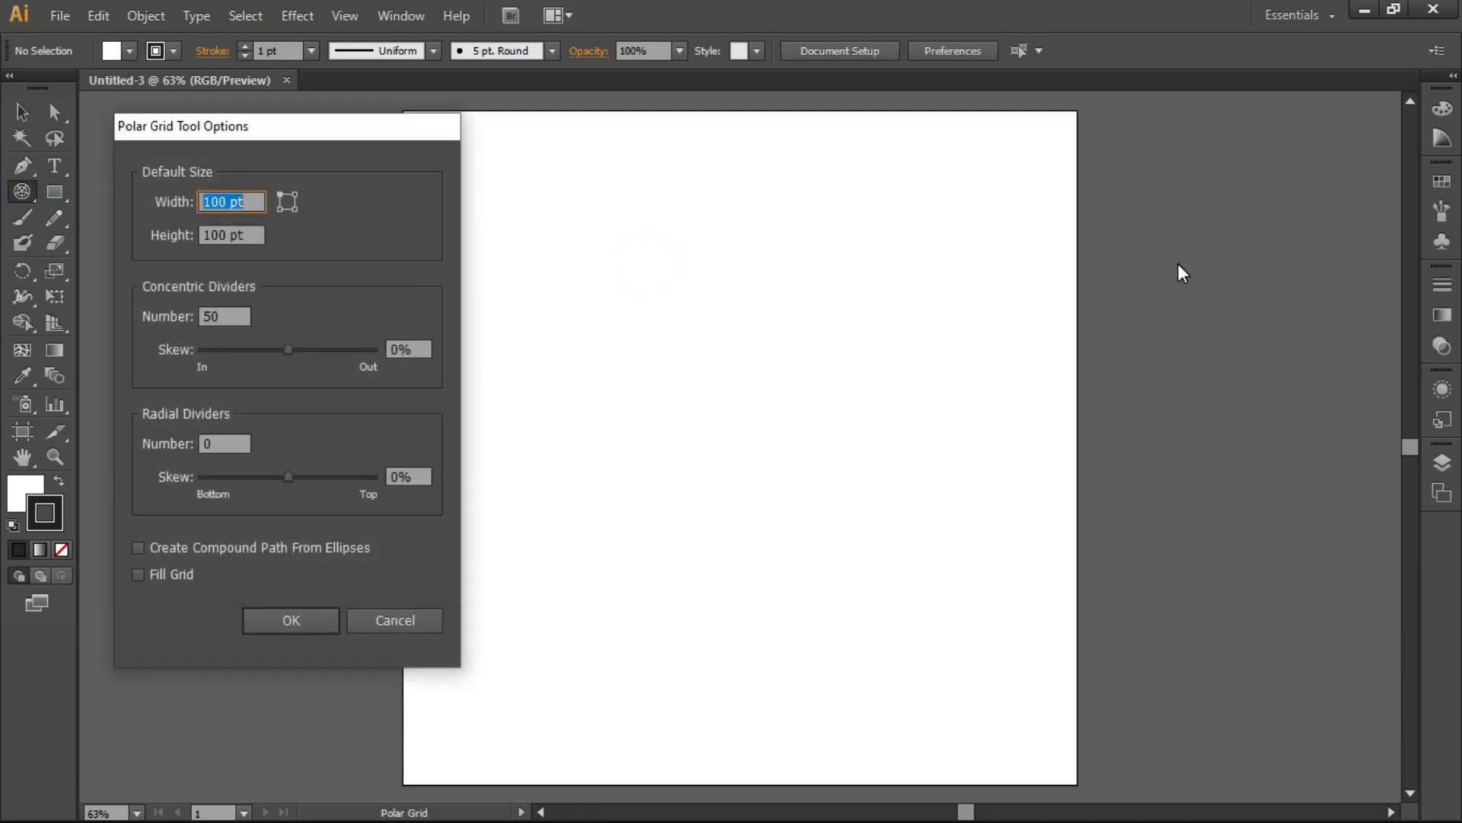
left_click_drag(349, 134, 730, 163)
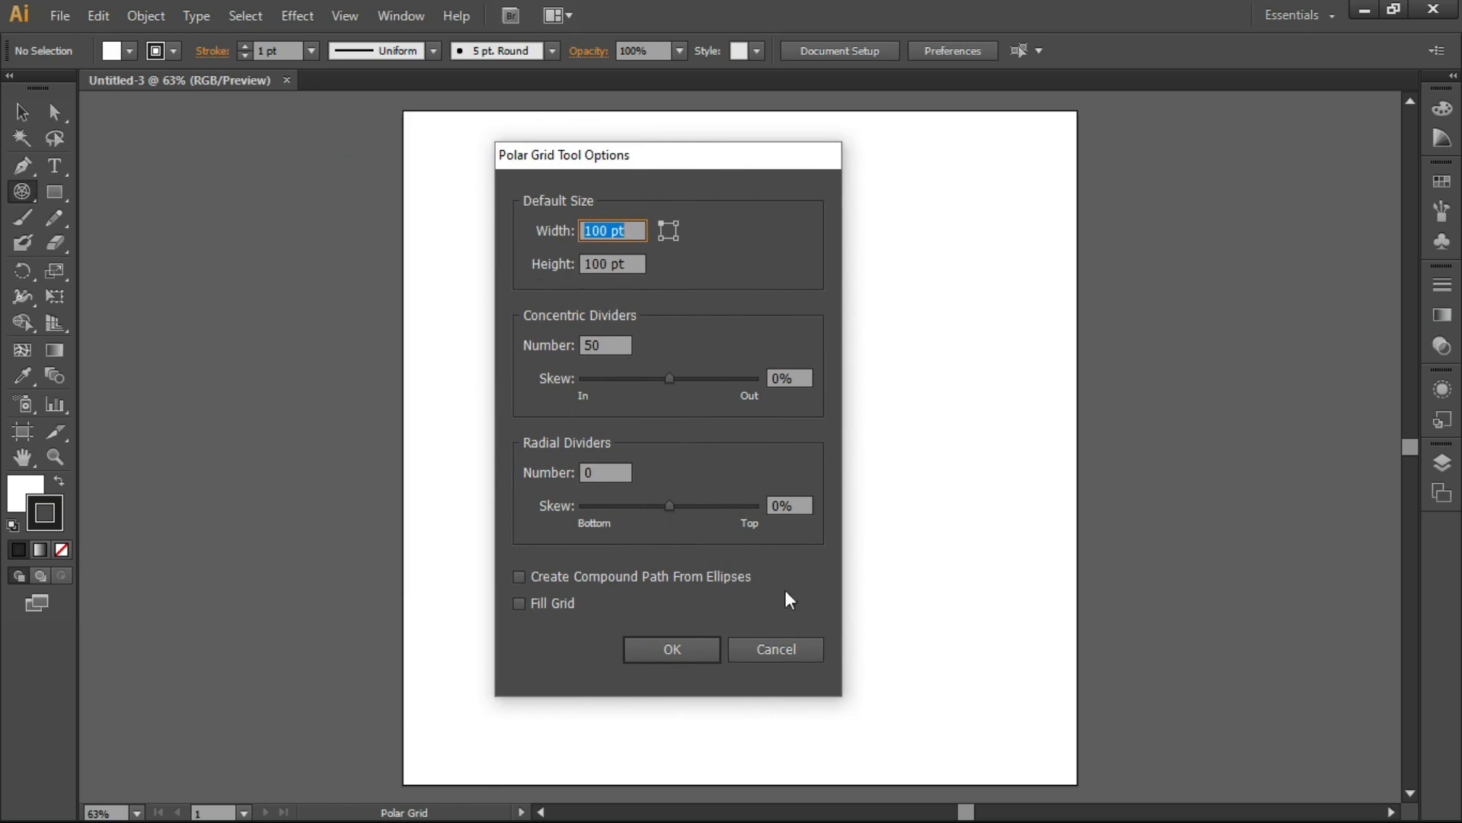
double_click(614, 345)
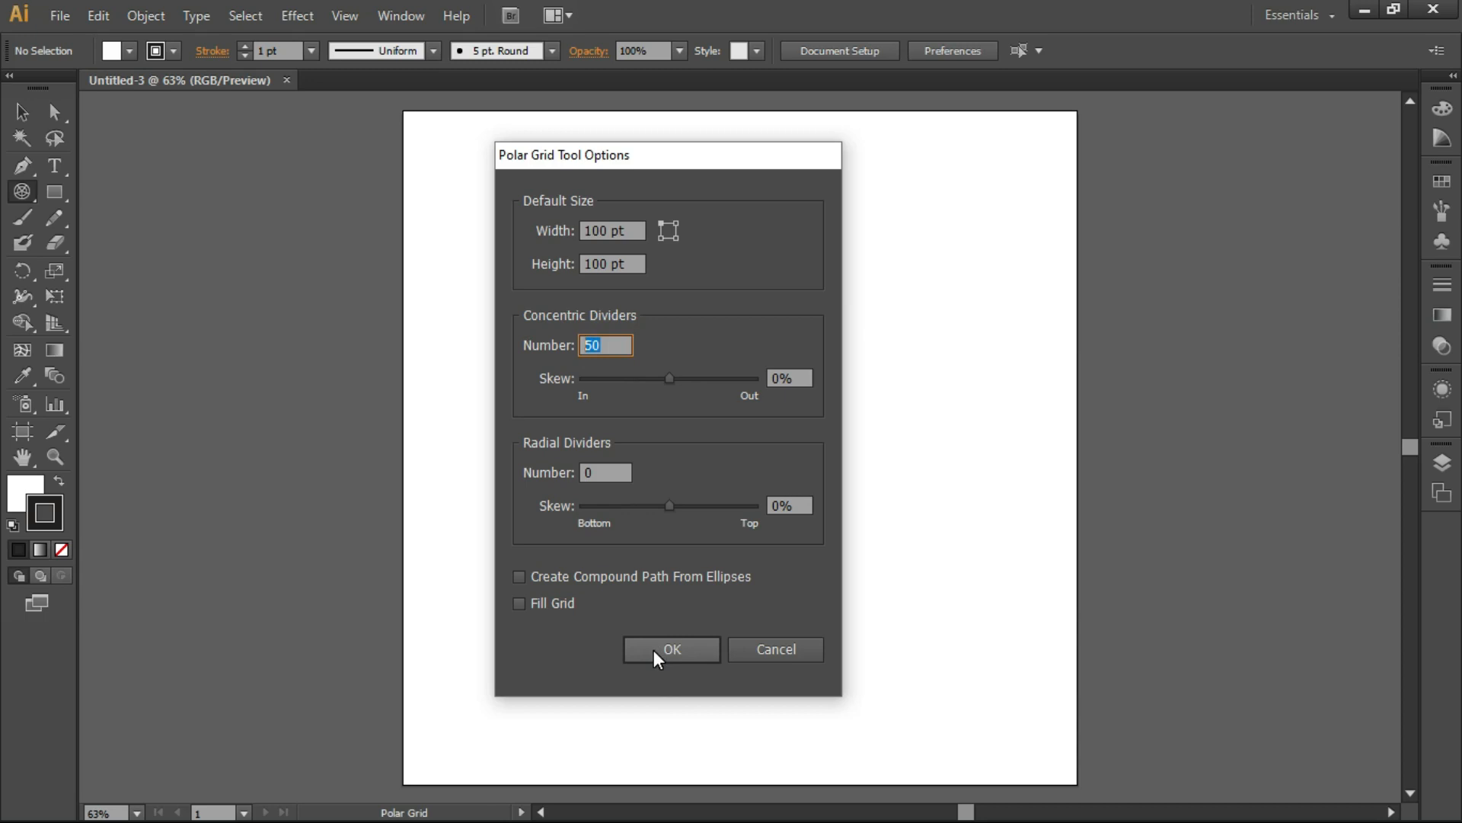
left_click(713, 379)
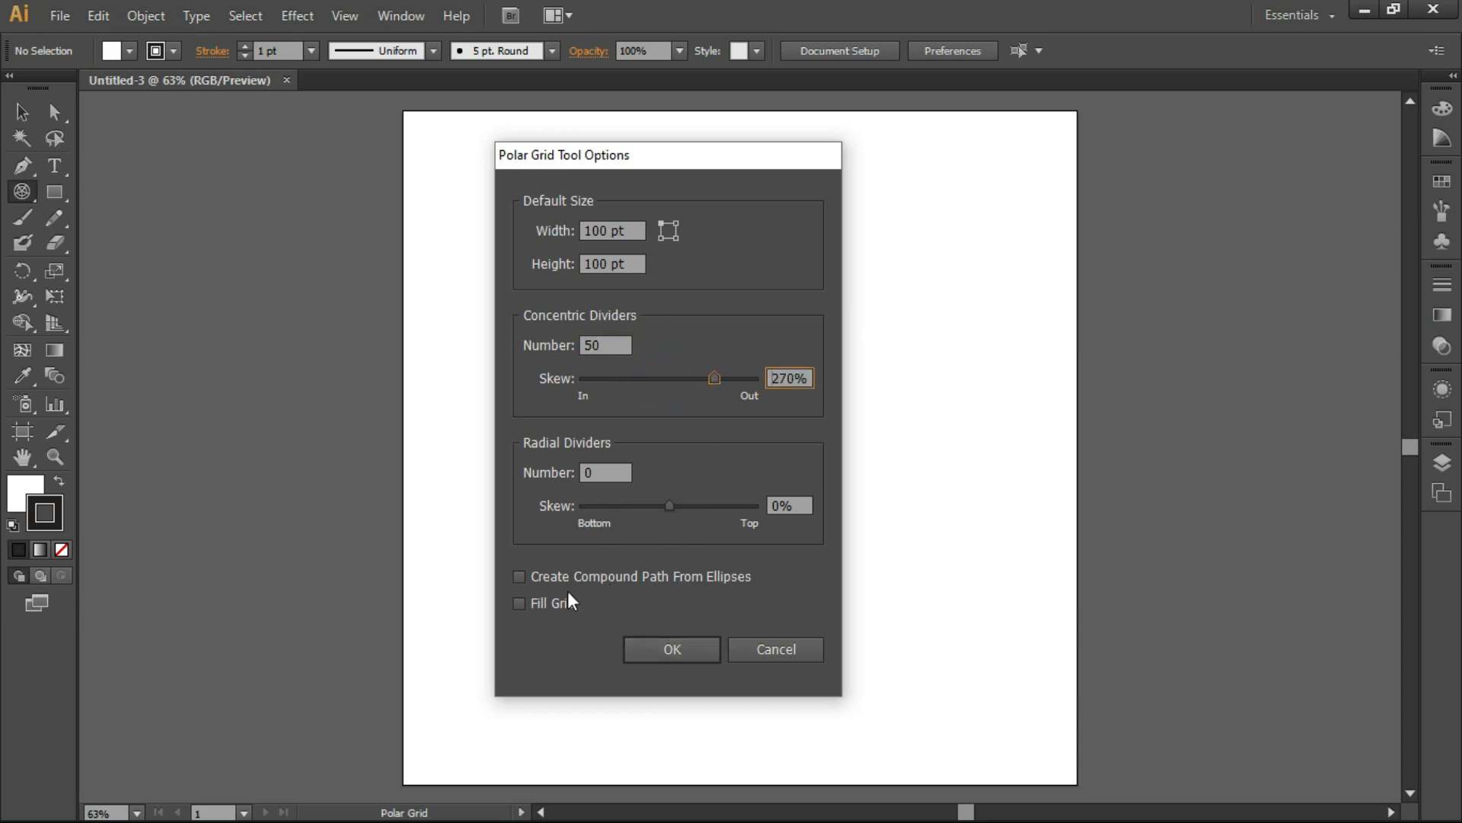
left_click(607, 473)
left_click(620, 345)
left_click(601, 473)
left_click(675, 648)
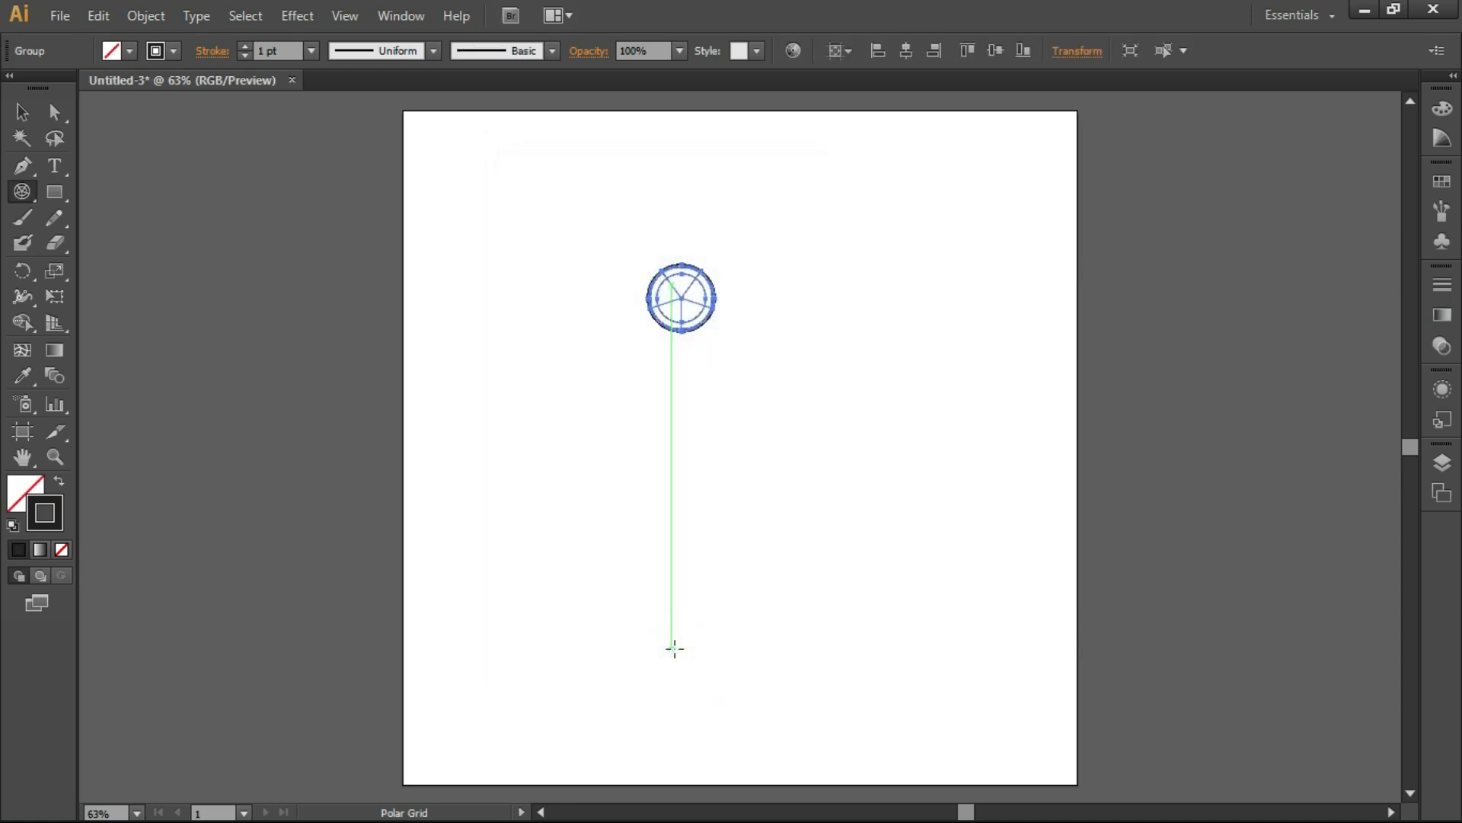
Step: Inspect the polar grid with radial dividers up close and delete it
key("z")
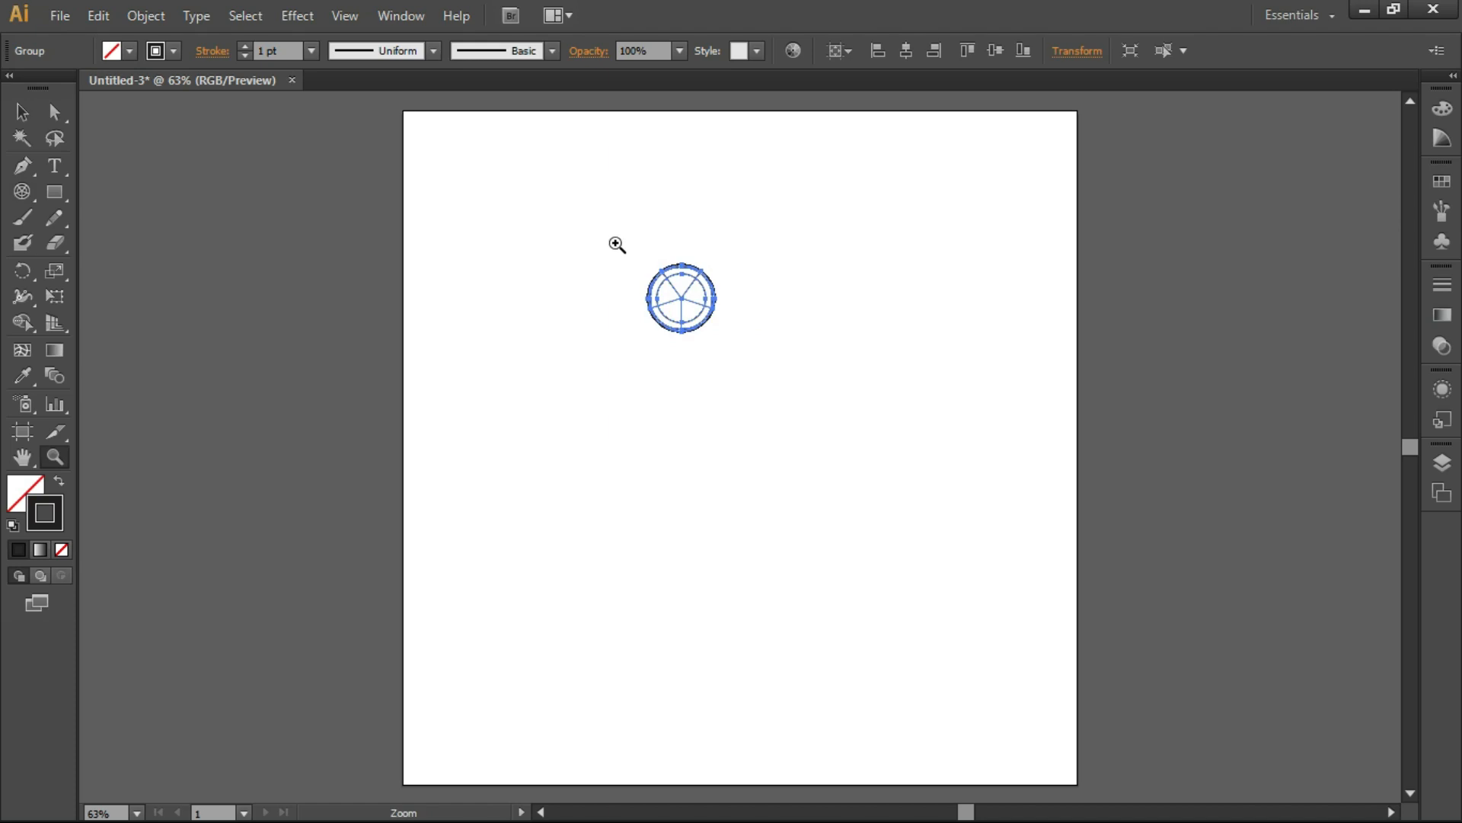
left_click_drag(622, 246, 742, 360)
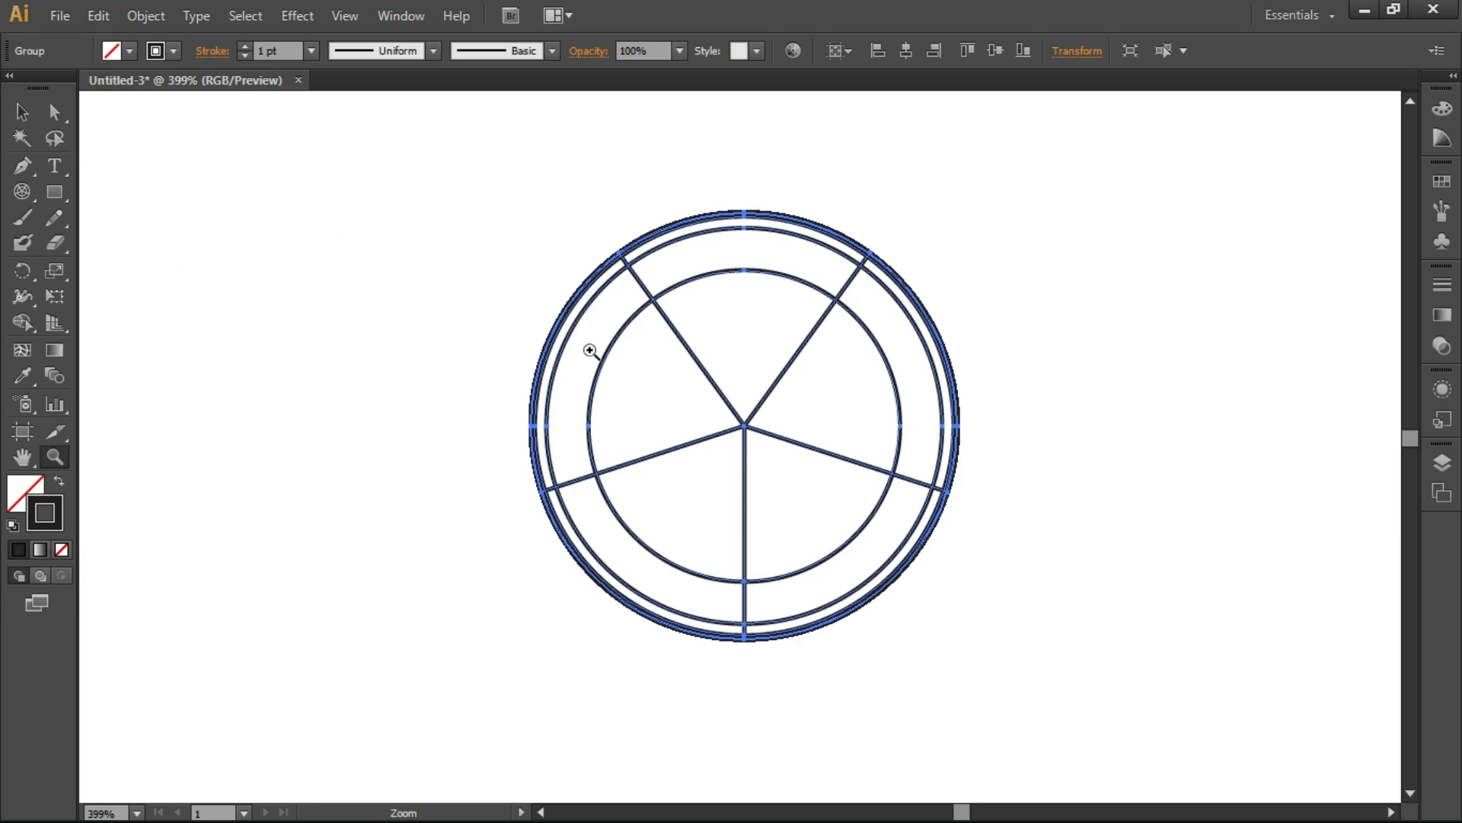
left_click(23, 112)
left_click(442, 211)
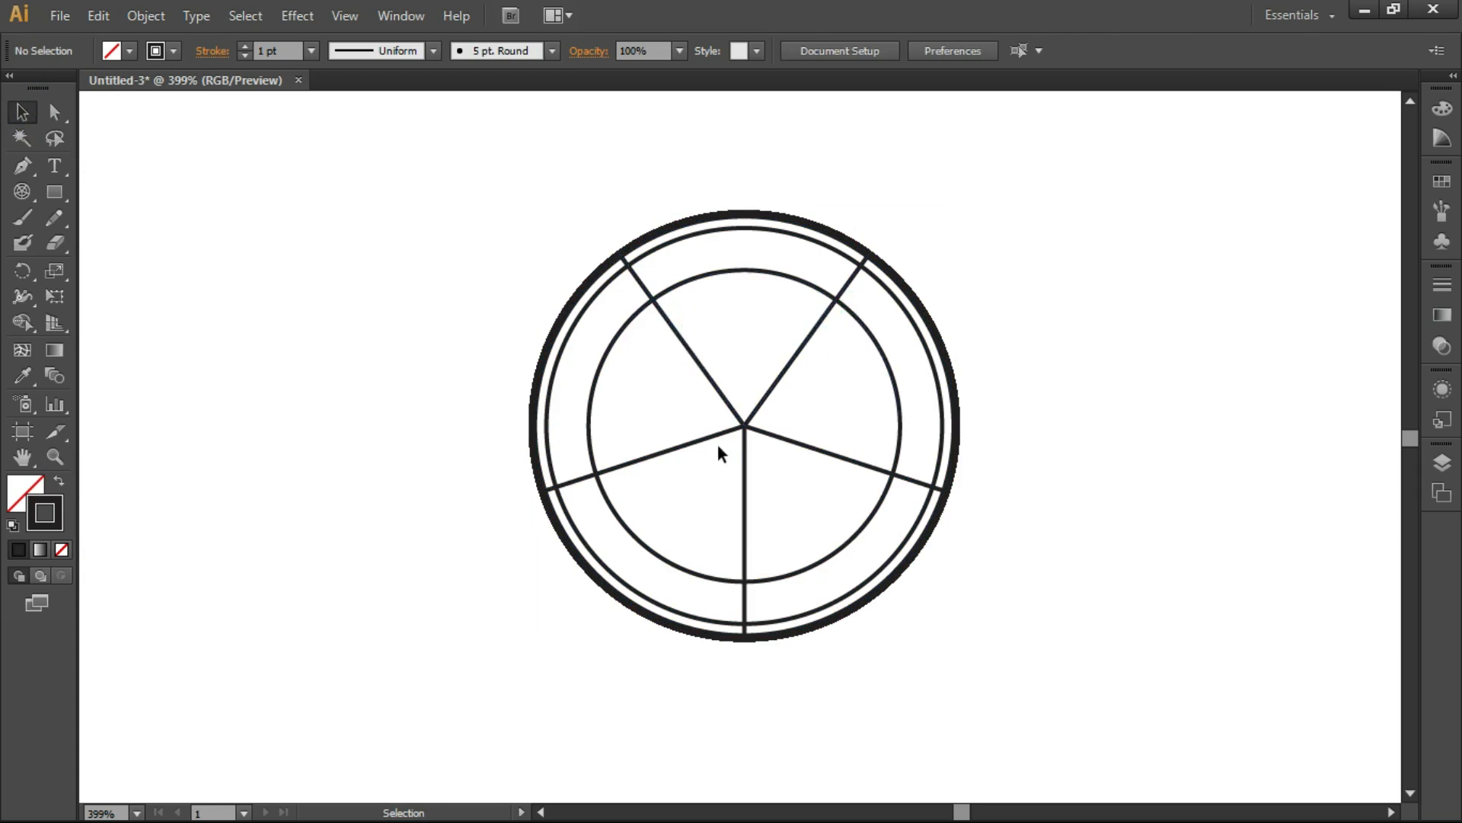
left_click(731, 403)
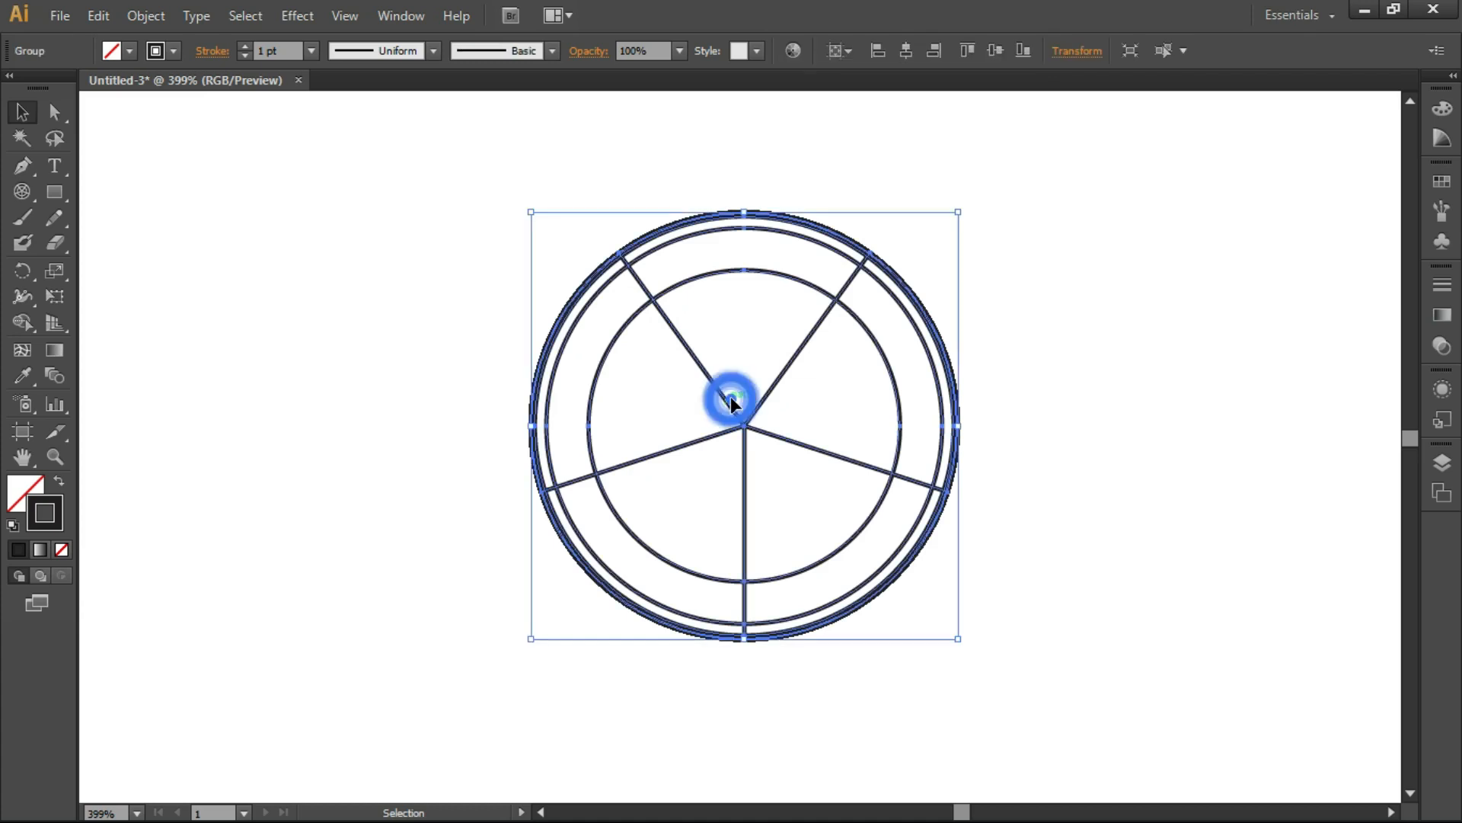
key("Delete")
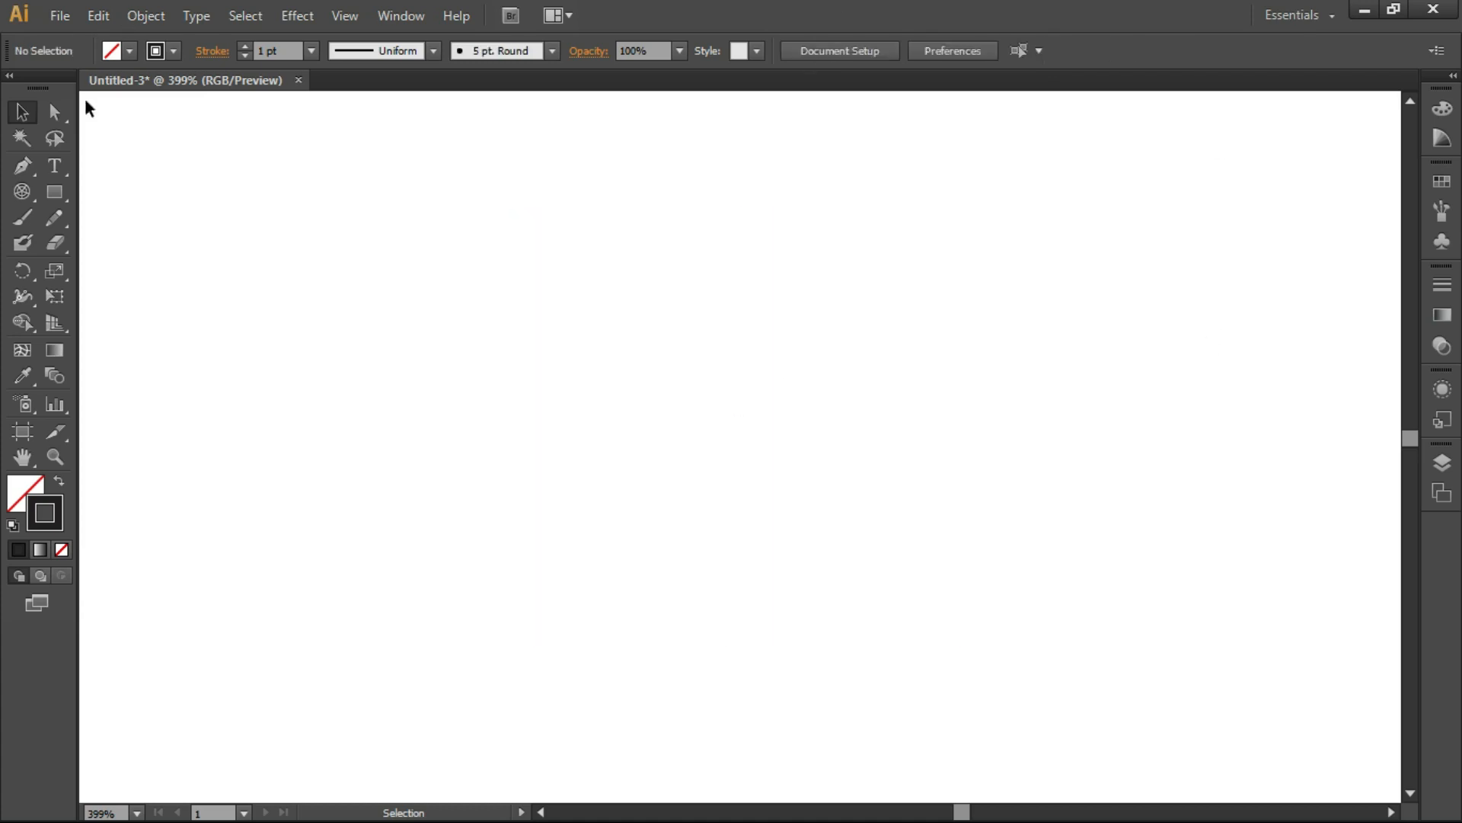
Step: Create a 100 x 100 pt polar grid with 50 concentric dividers skewed 270% and 0 radial dividers
double_click(20, 190)
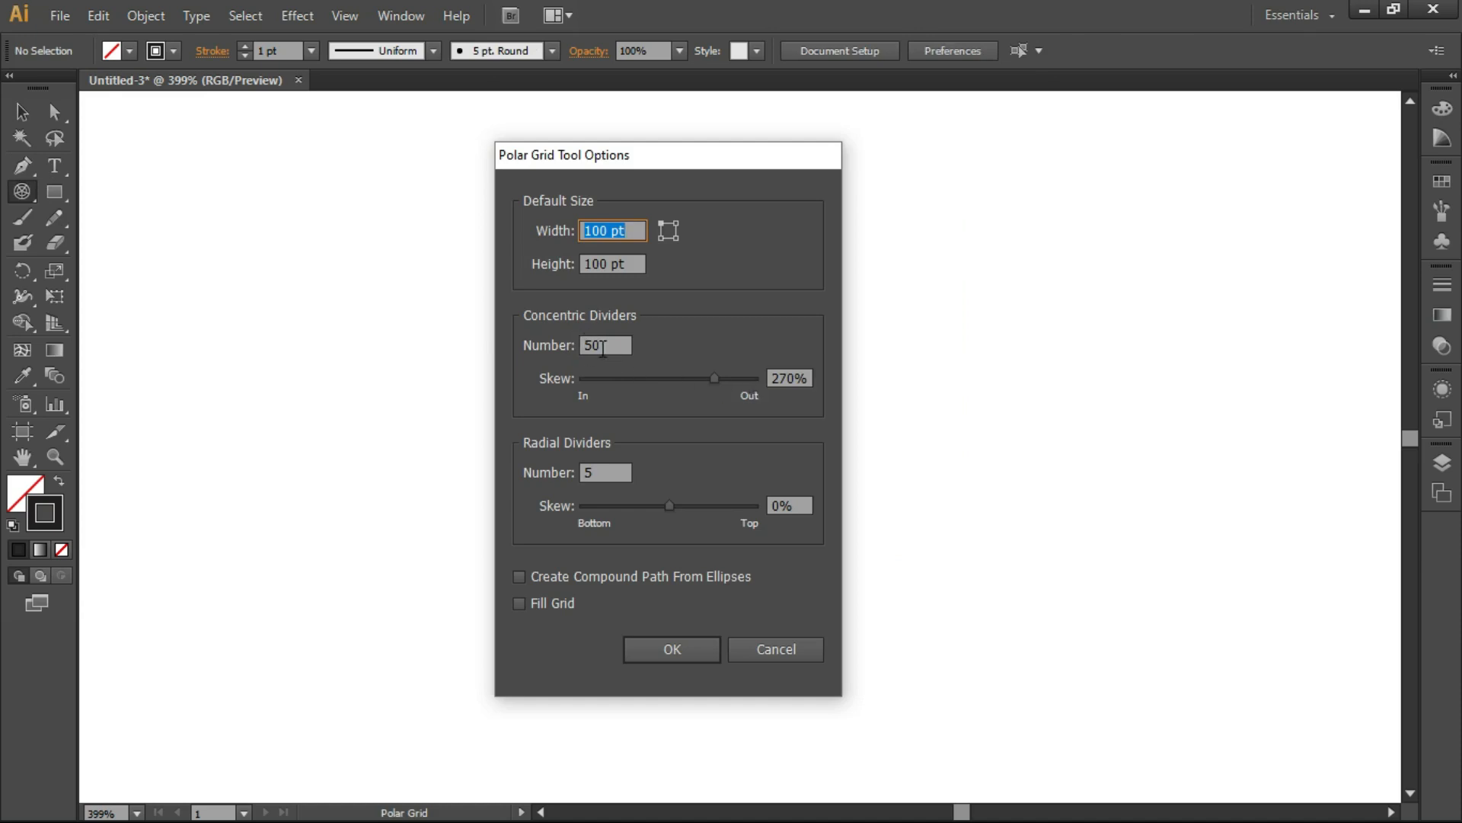
double_click(610, 473)
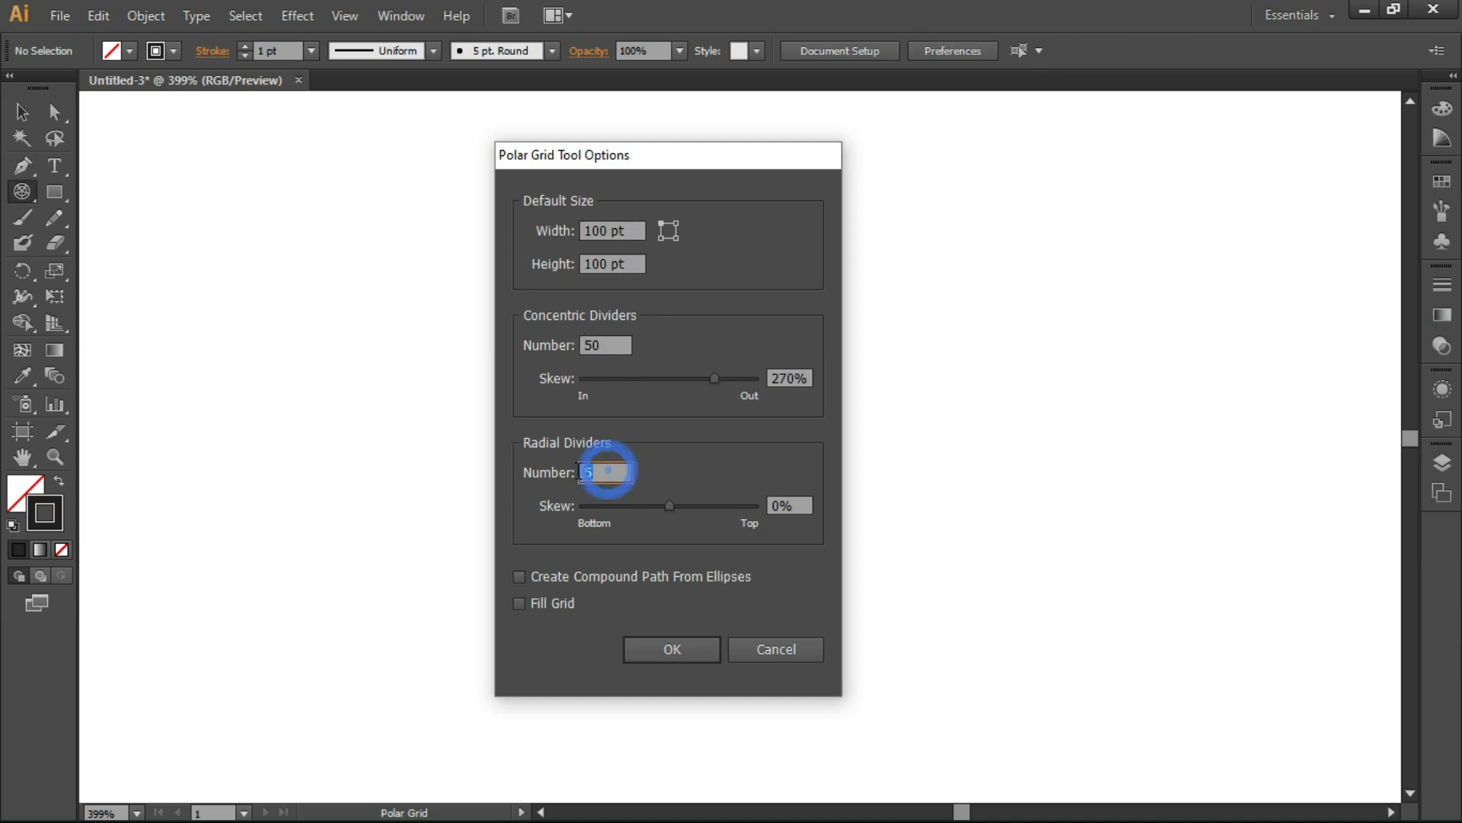
type("0")
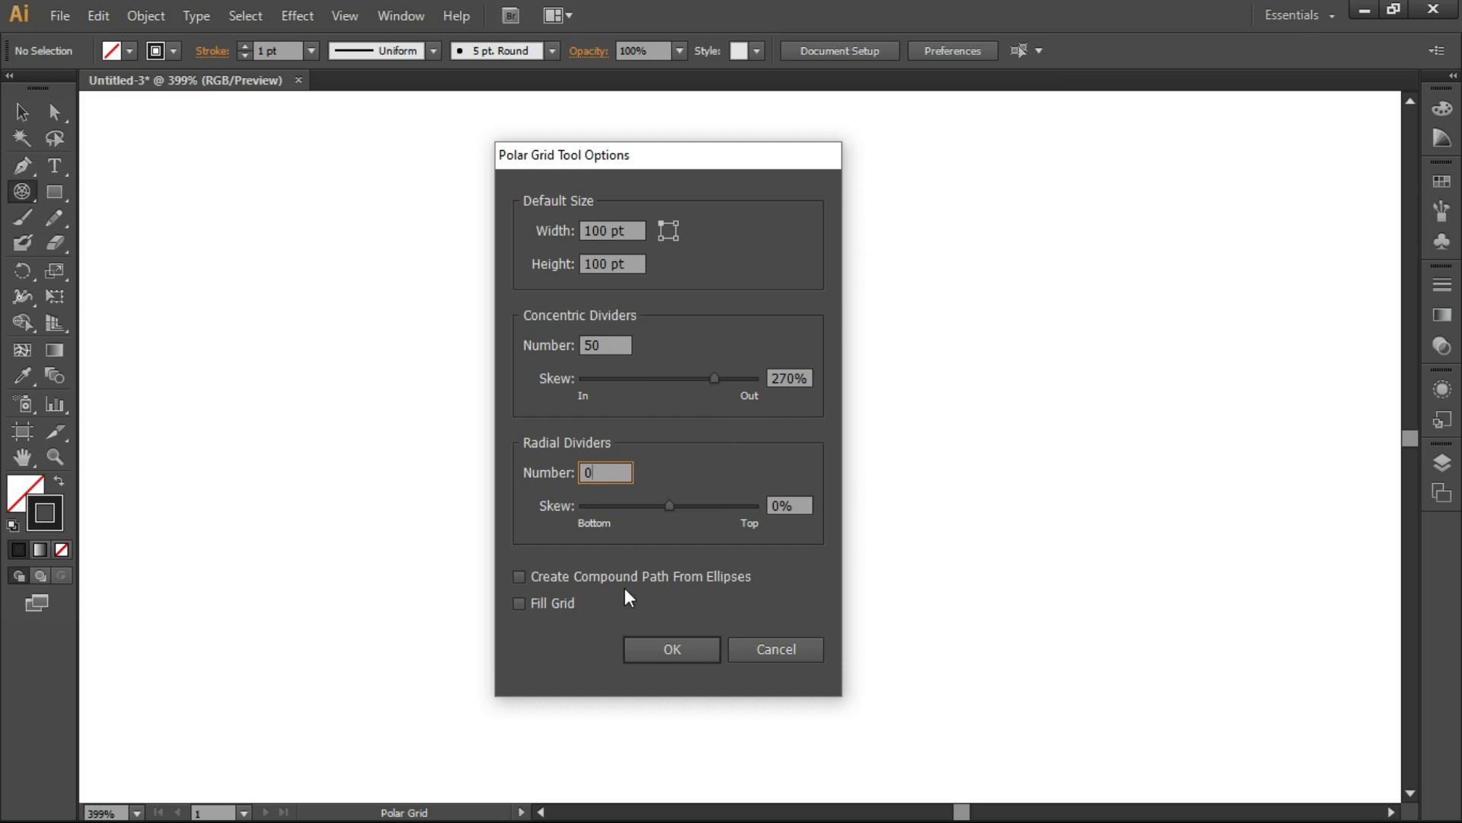
left_click(652, 650)
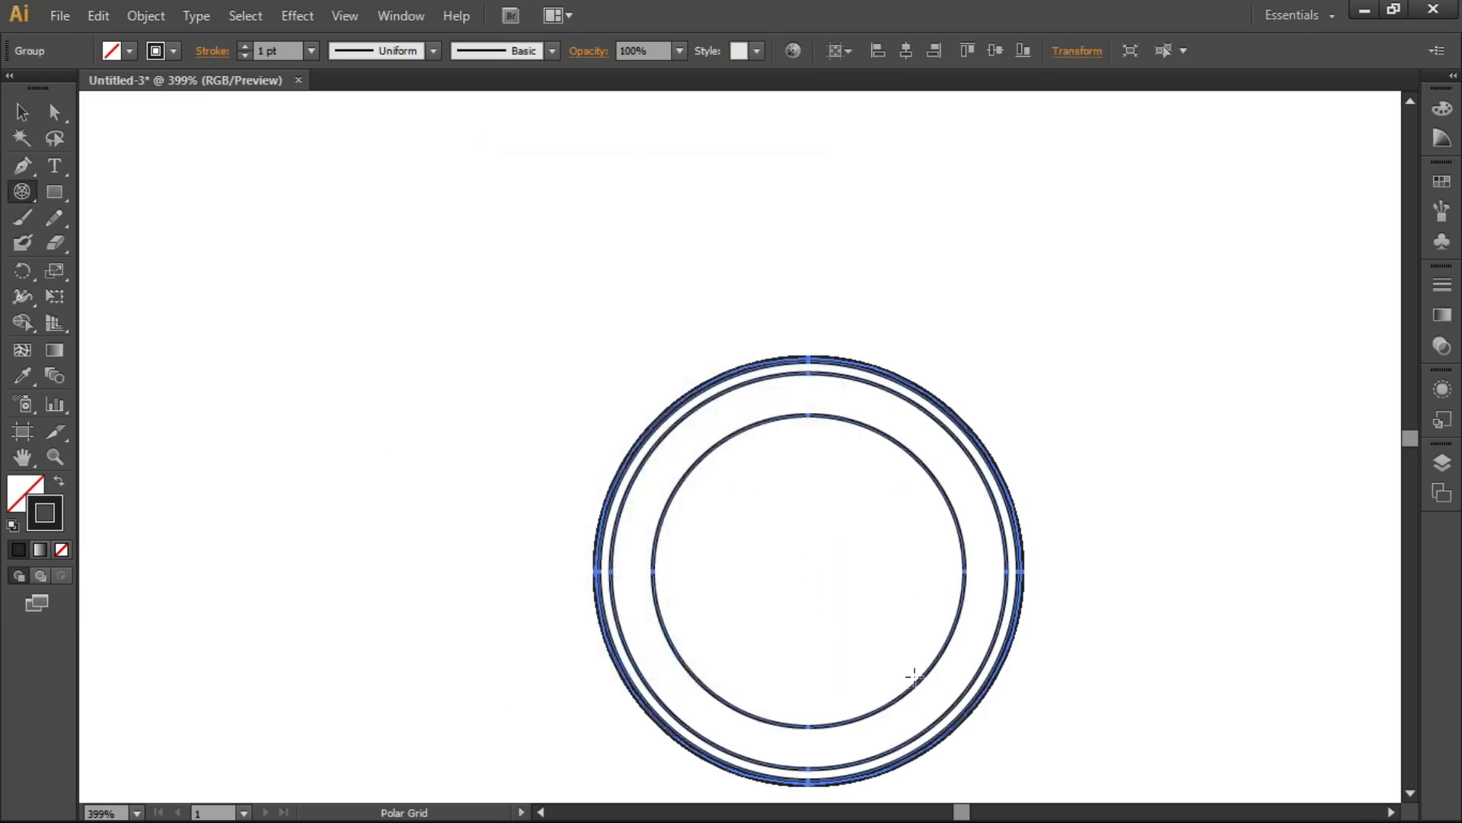
Step: Examine the spacing between the rings of the skewed polar grid
key("Up")
key("Up")
key("Up")
key("Up")
key("Up")
key("Up")
key("Up")
key("Up")
key("Up")
key("Up")
key("Up")
key("Up")
key("Up")
key("Up")
key("Up")
key("Up")
key("Up")
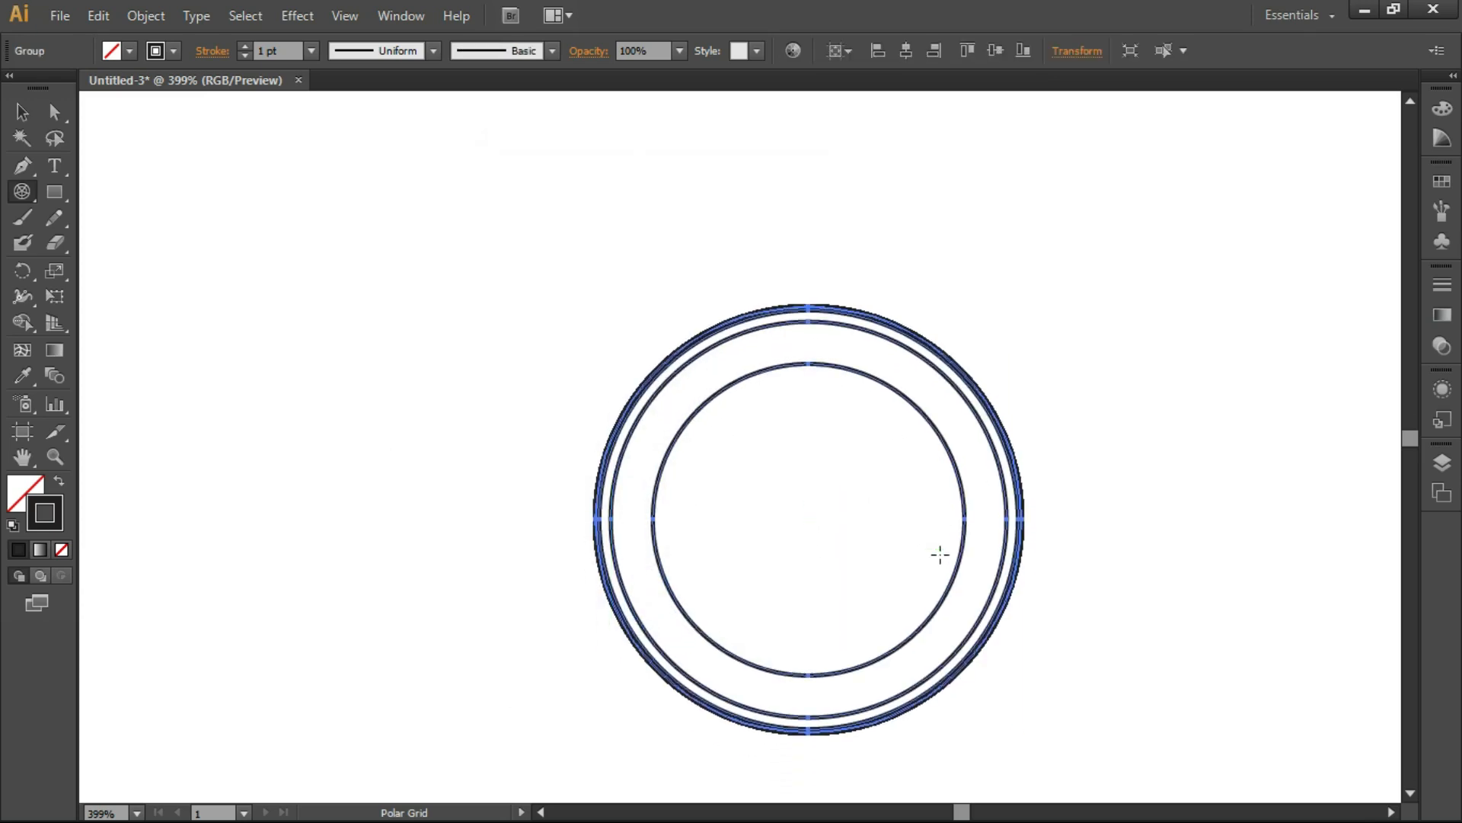
key("Up")
key("Up")
key("Up")
key("Up")
key("Up")
key("Up")
key("Up")
key("Up")
key("Up")
key("Up")
key("Up")
key("Up")
key("Up")
key("Up")
key("Up")
key("Up")
key("Up")
key("Up")
key("Up")
key("Up")
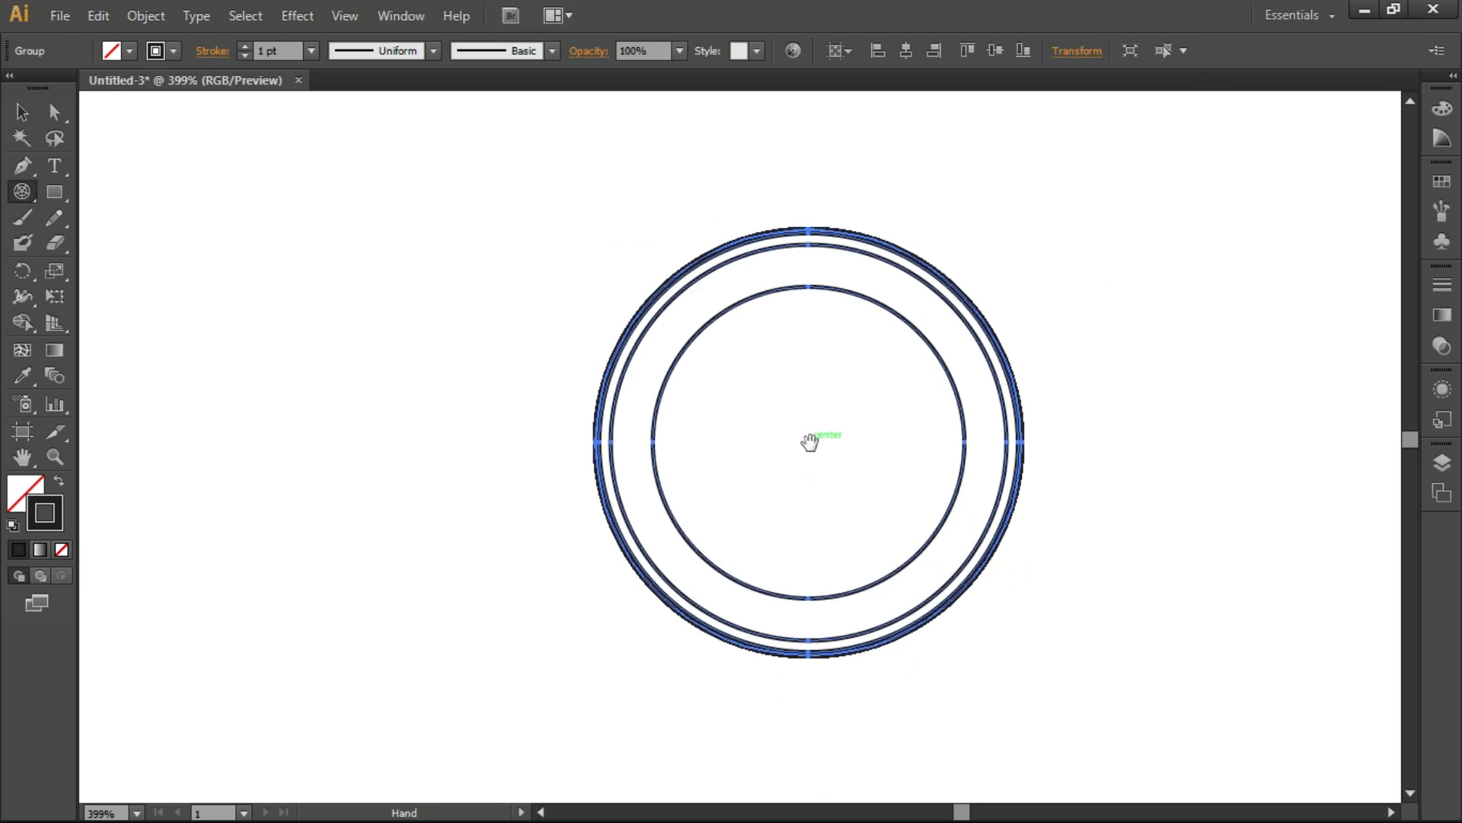
left_click_drag(810, 442, 764, 429)
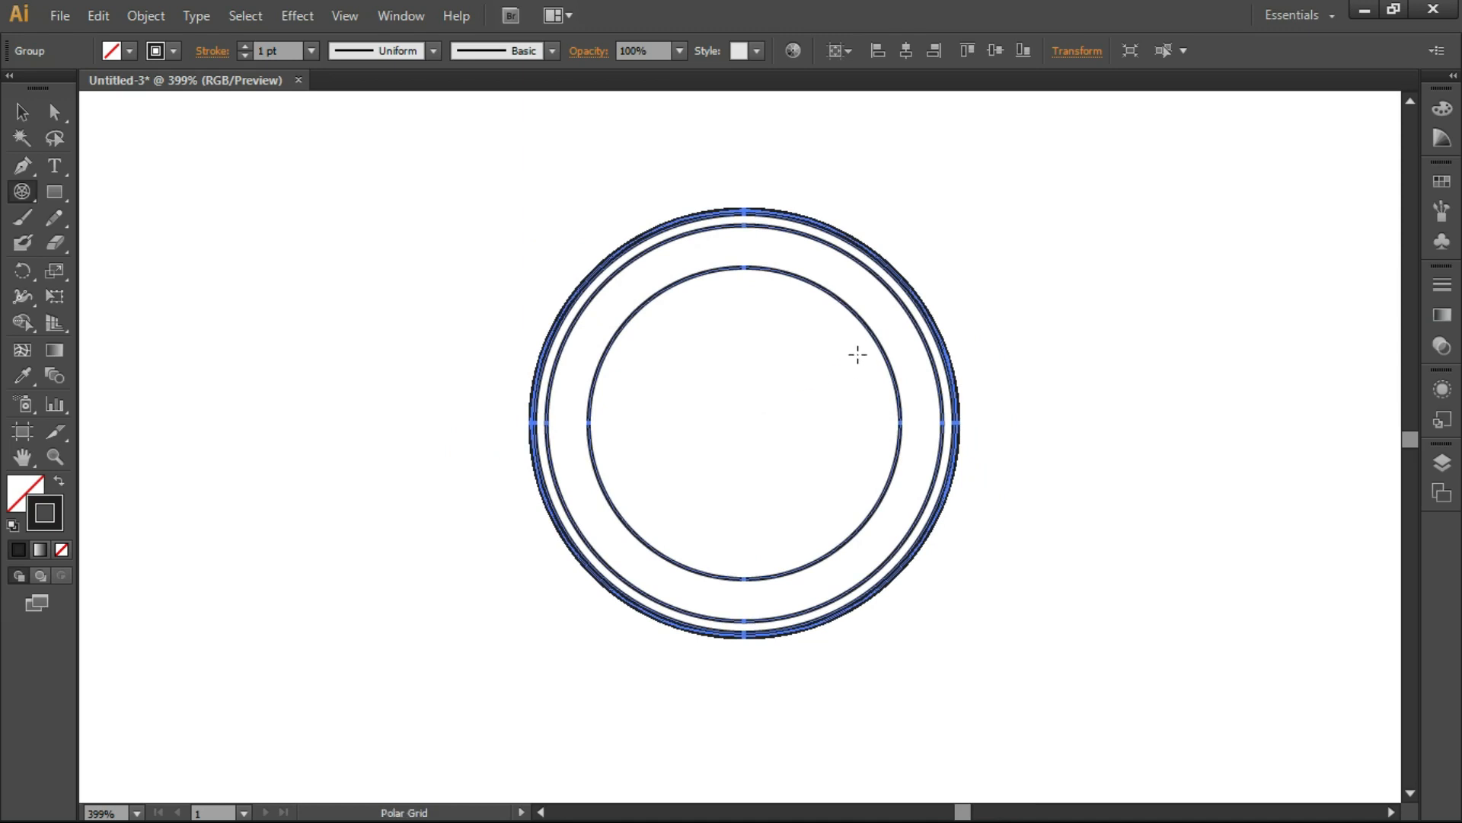
mouse_move(870, 339)
left_mouse_down()
mouse_move(749, 369)
mouse_move(911, 365)
mouse_move(820, 365)
mouse_move(872, 353)
left_mouse_up()
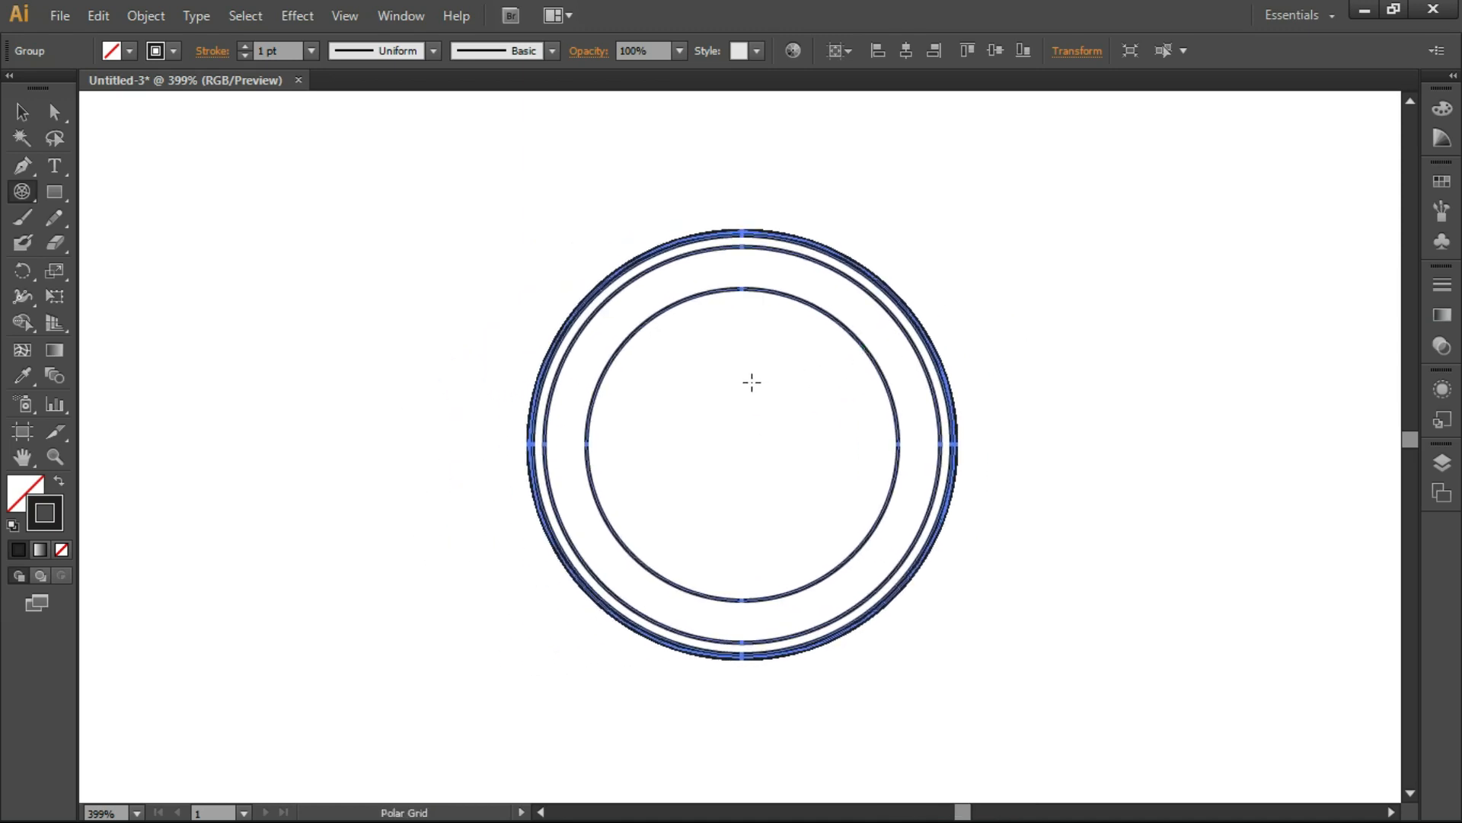
mouse_move(796, 352)
left_mouse_down()
mouse_move(747, 363)
mouse_move(806, 363)
left_mouse_up()
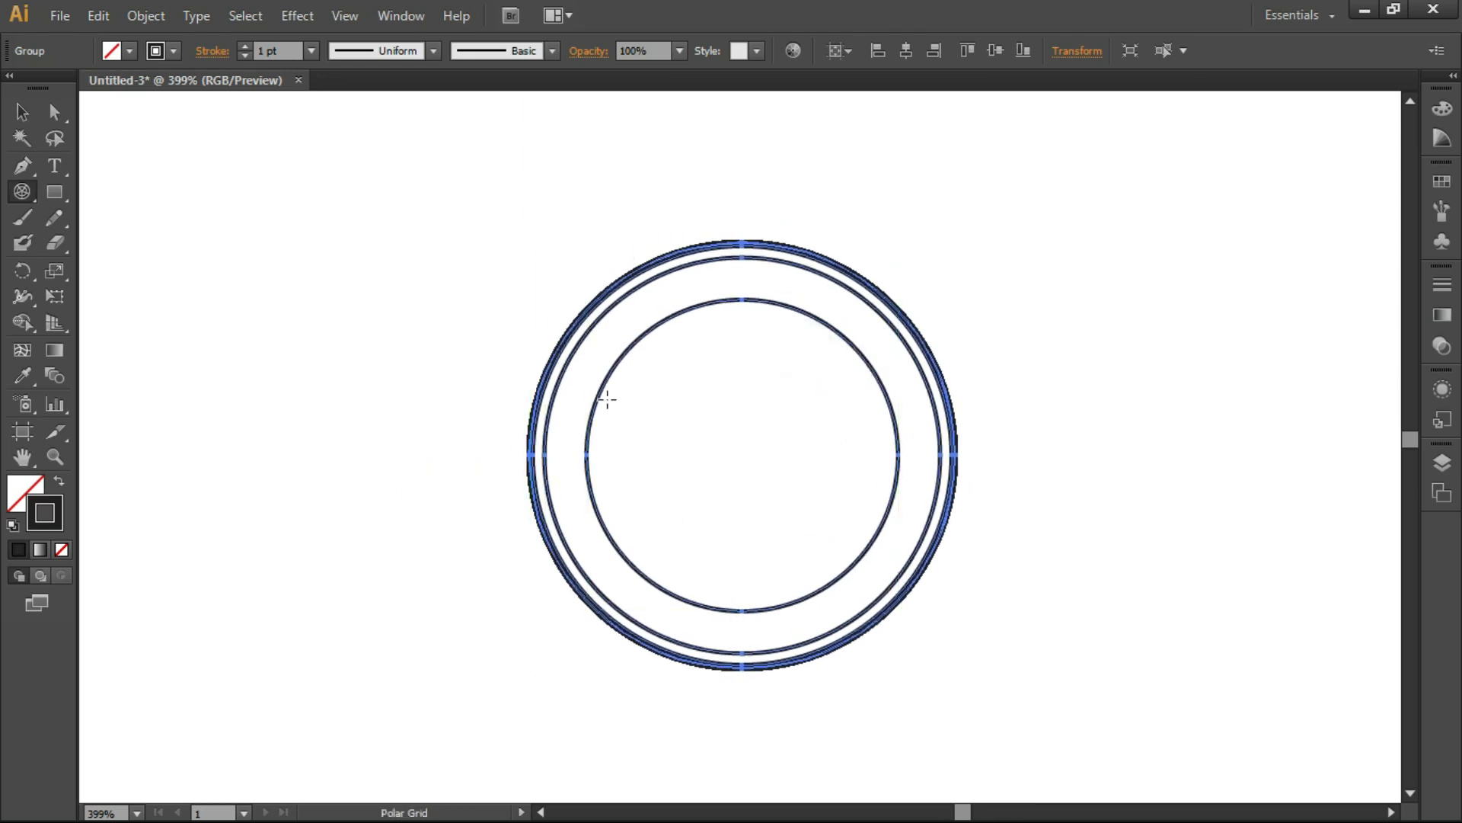
Step: Replace the grid with a 100 x 100 pt polar grid whose 50 concentric dividers are skewed inward by -245%
key("v")
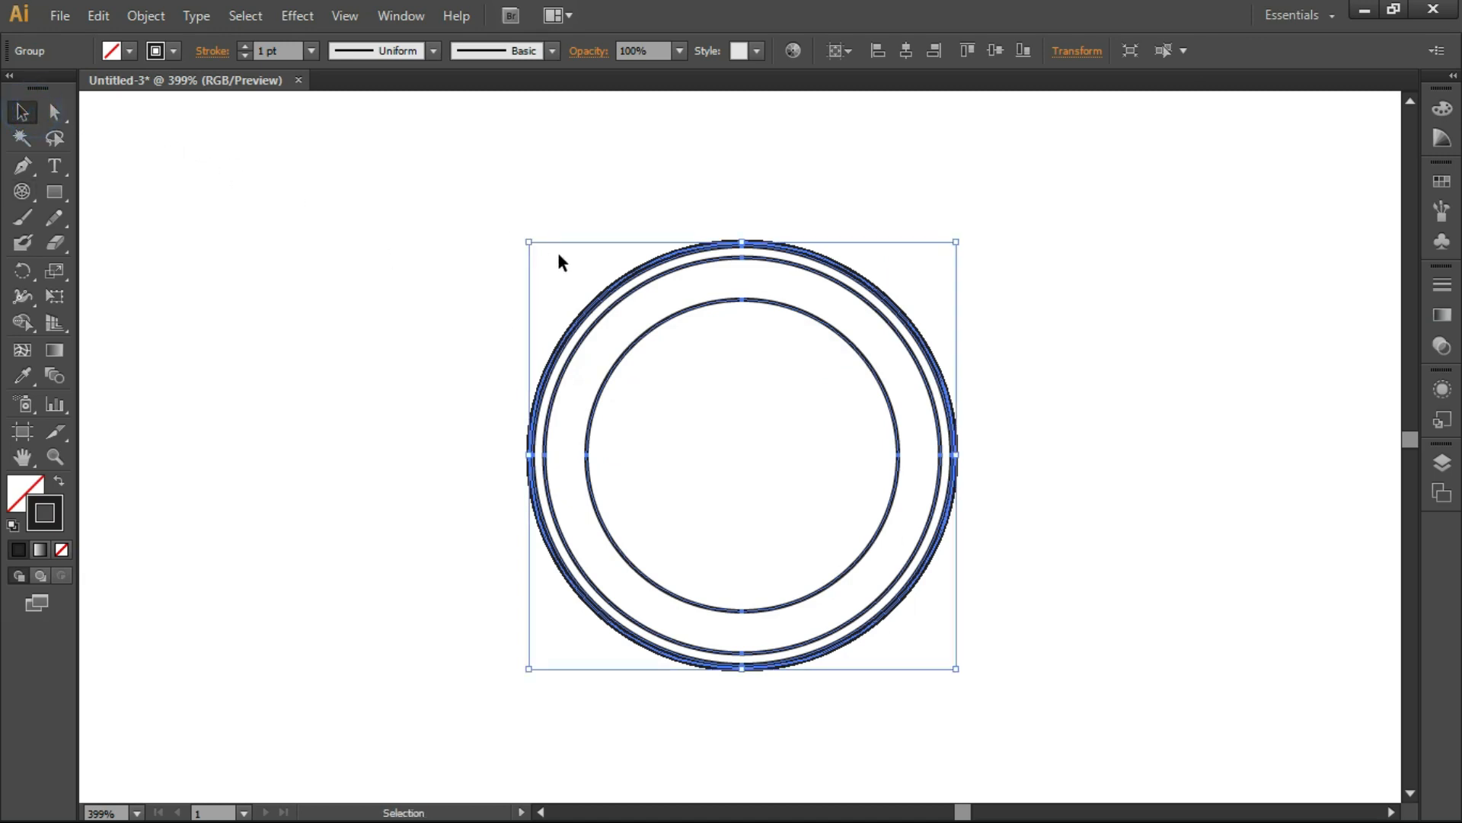
key("Delete")
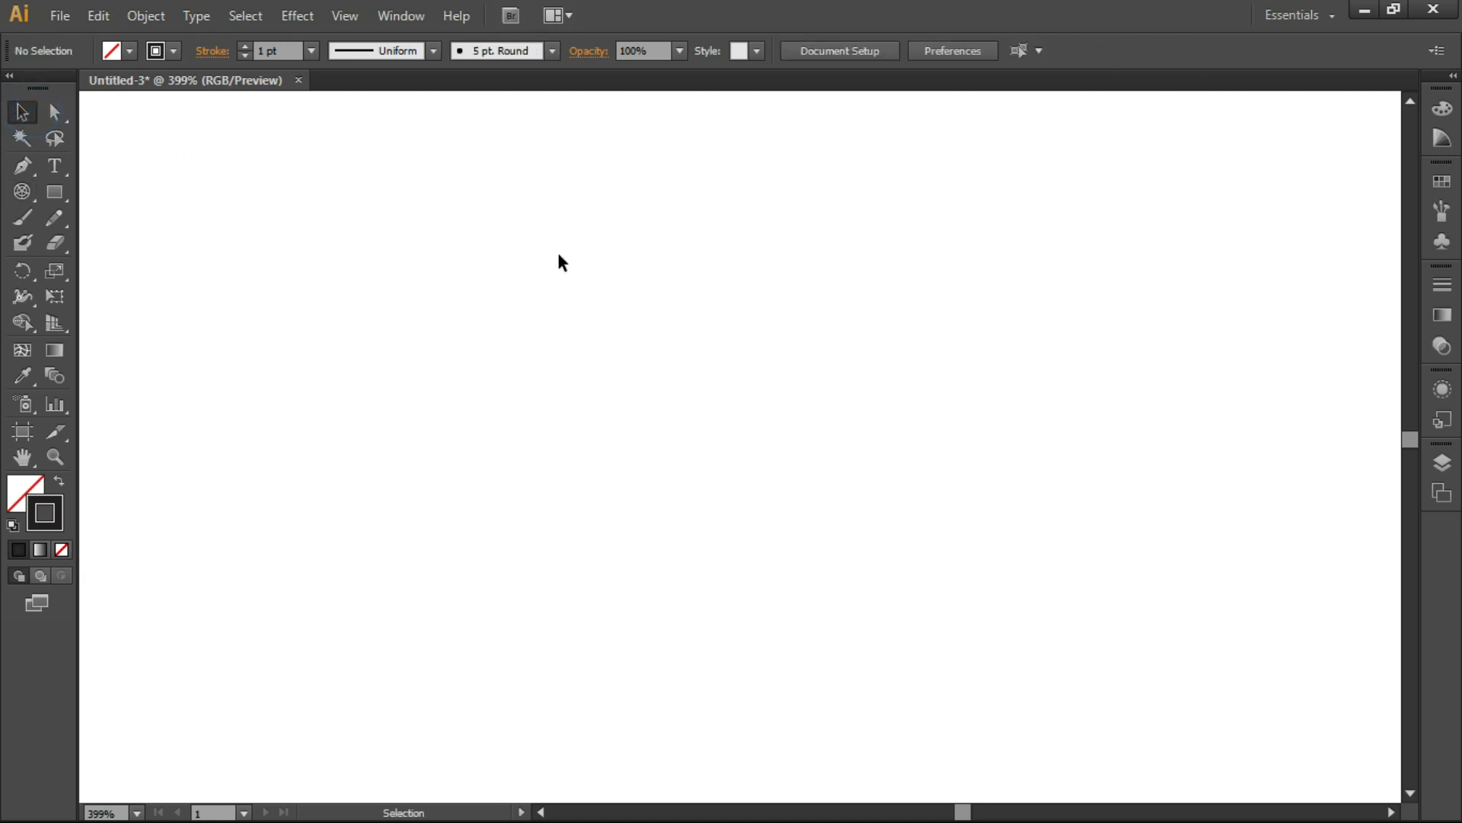
left_click(22, 193)
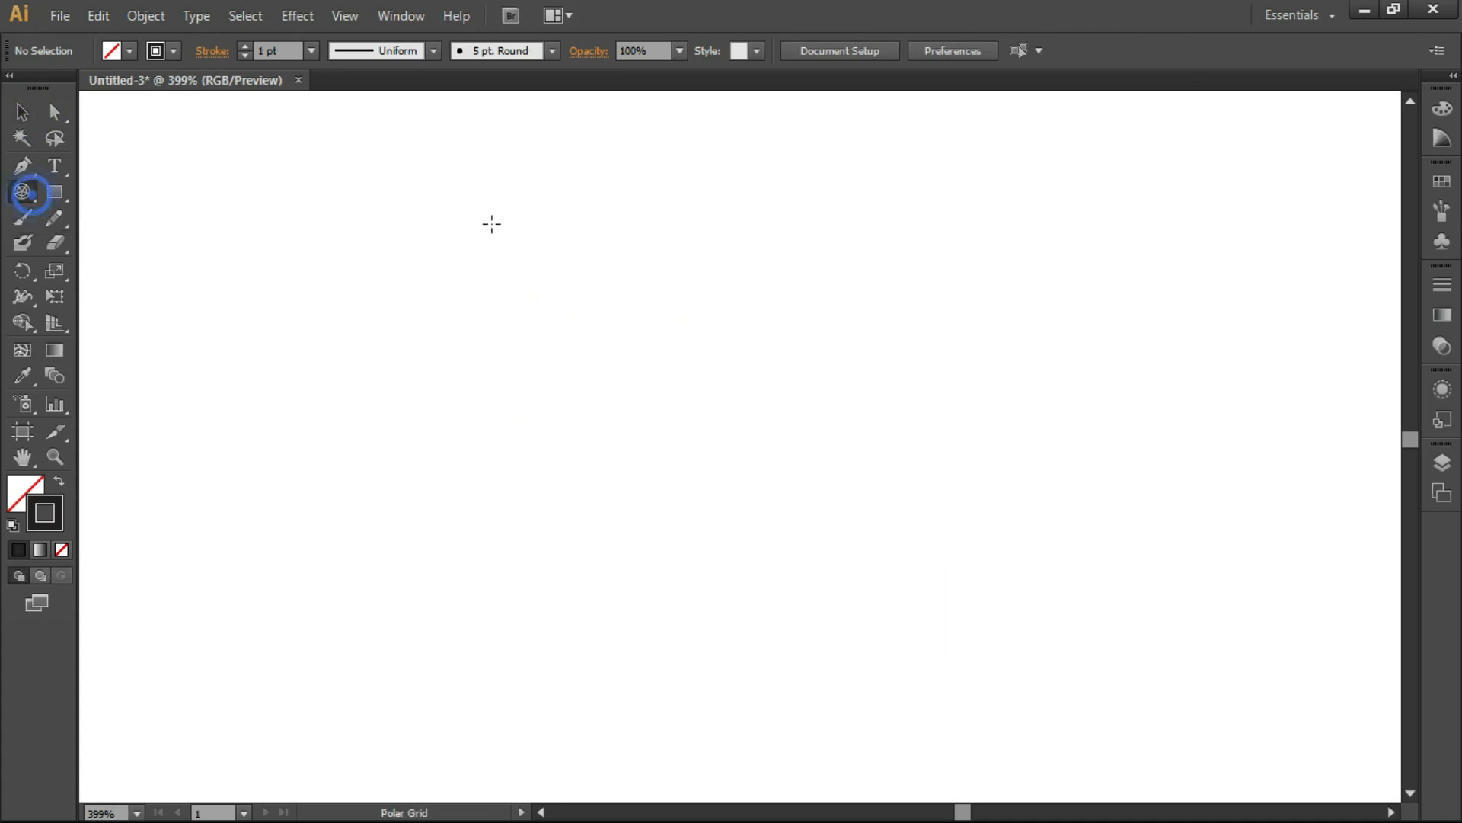
left_click(617, 297)
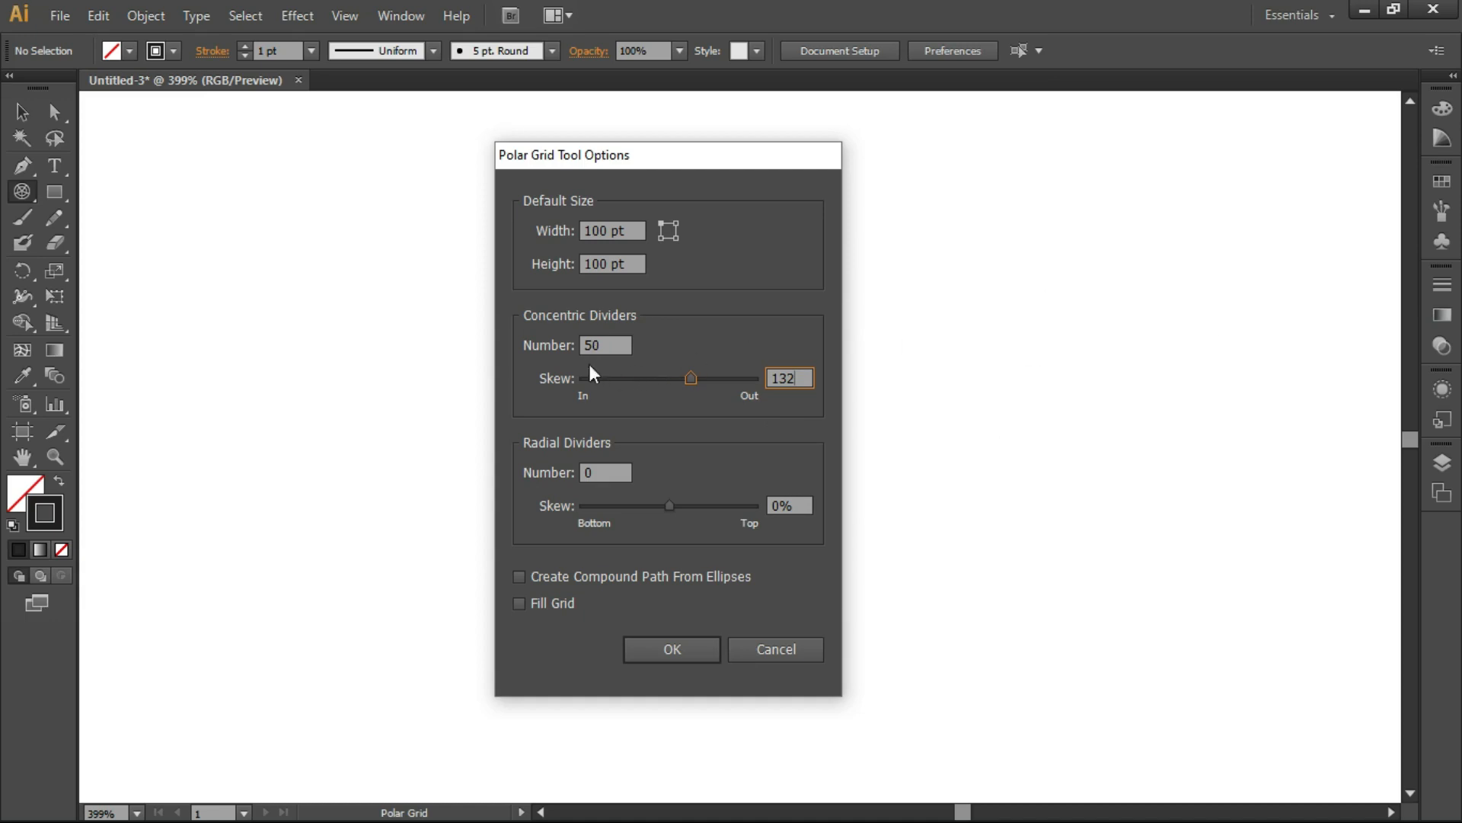
left_click_drag(652, 157, 730, 155)
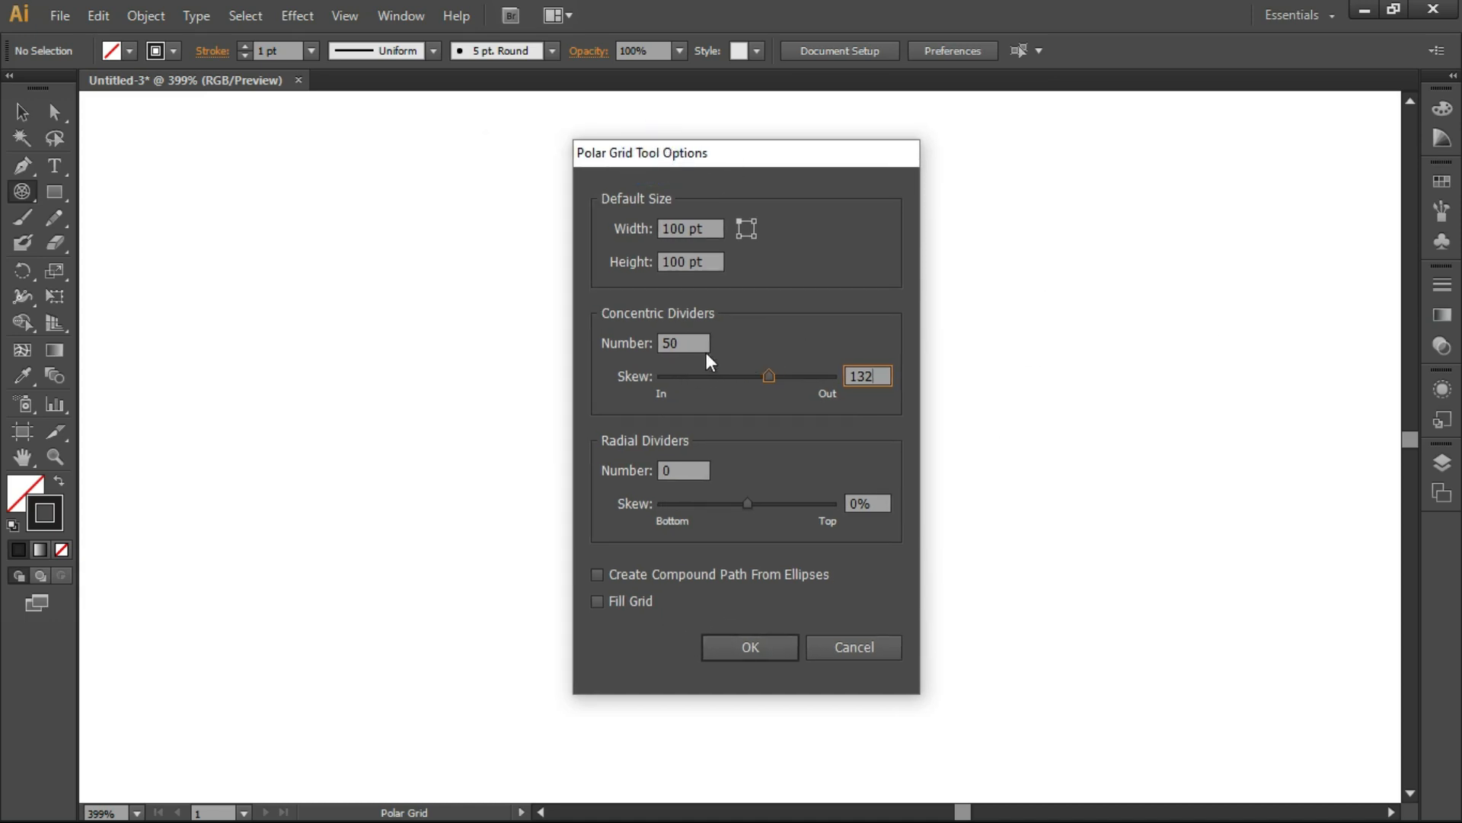
left_click_drag(768, 375, 704, 377)
left_click(735, 643)
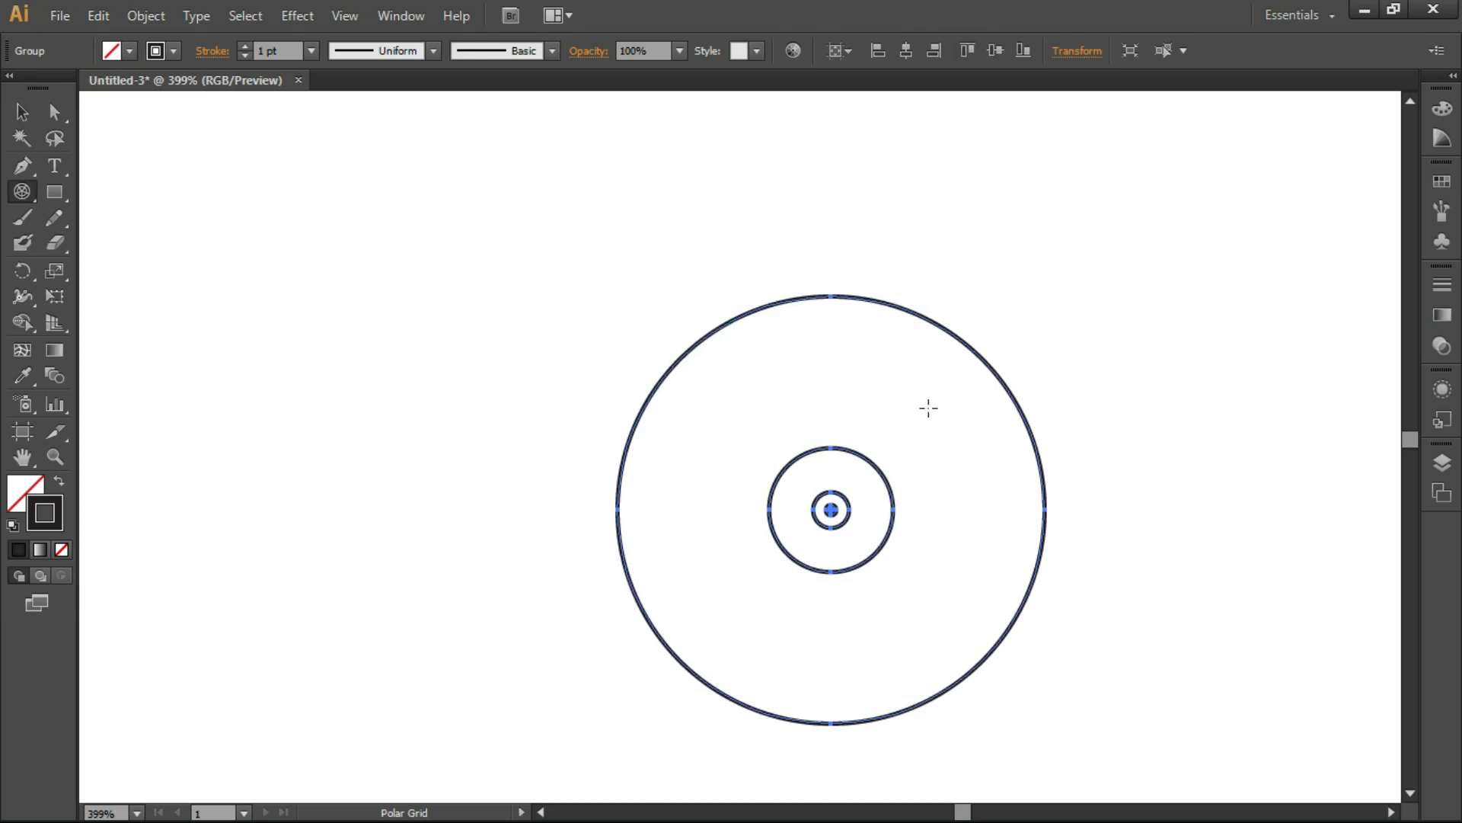
Step: Replace the inward-skewed grid with a 100 x 100 pt polar grid of 50 concentric dividers at 0% skew and no radial dividers
left_click(21, 112)
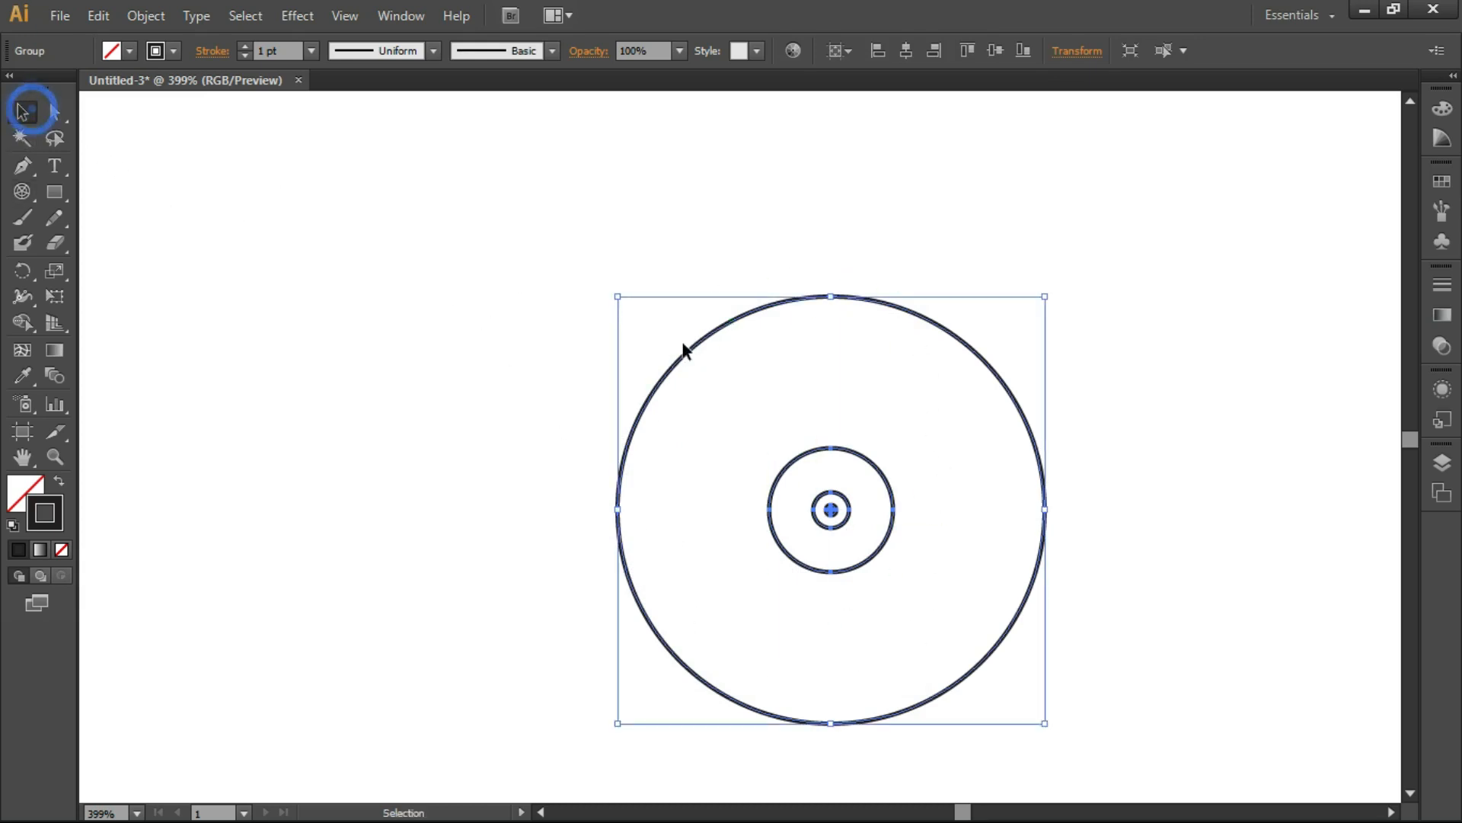
key("Delete")
left_click(21, 191)
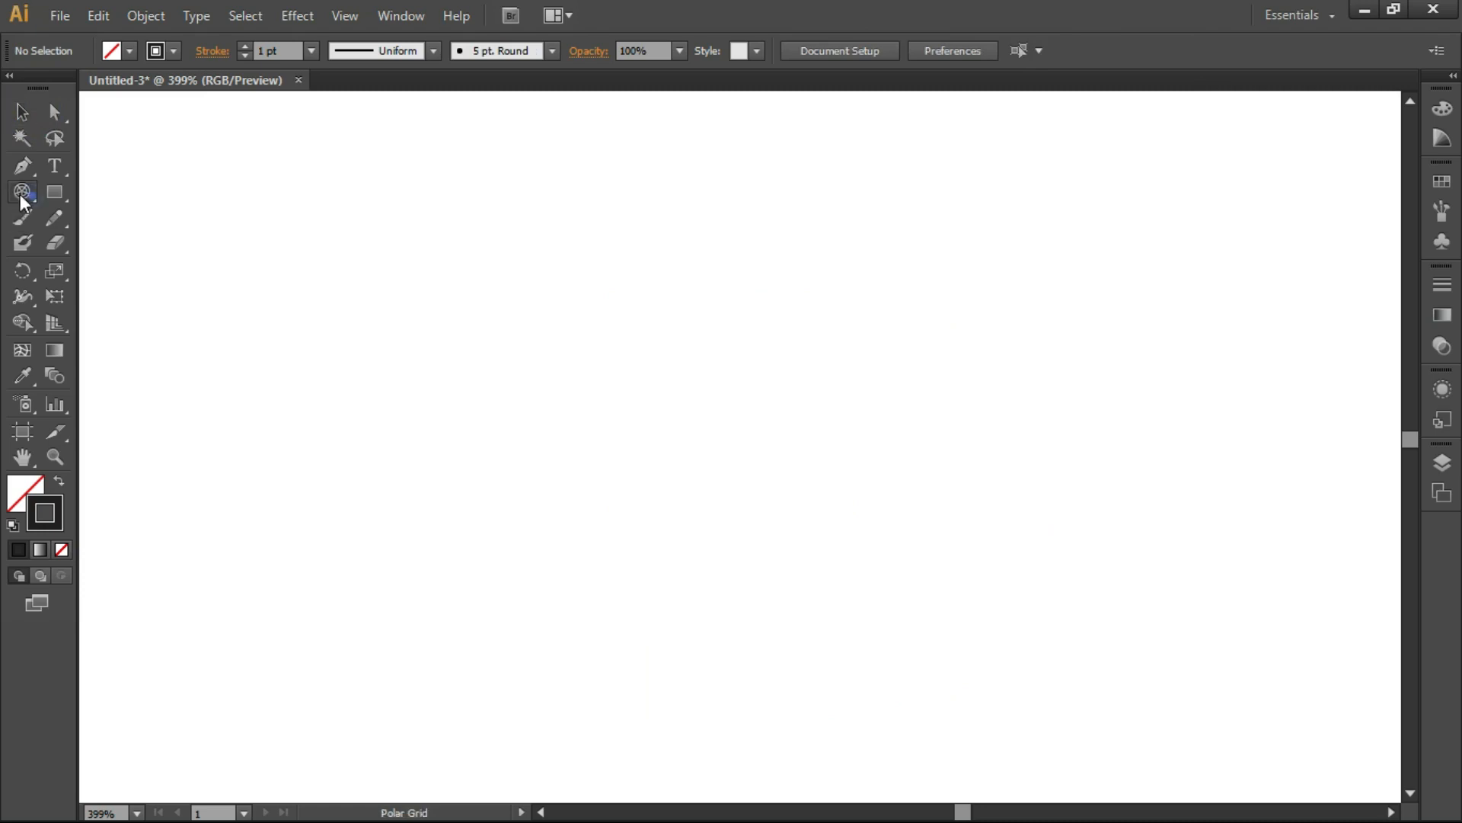
left_click(506, 281)
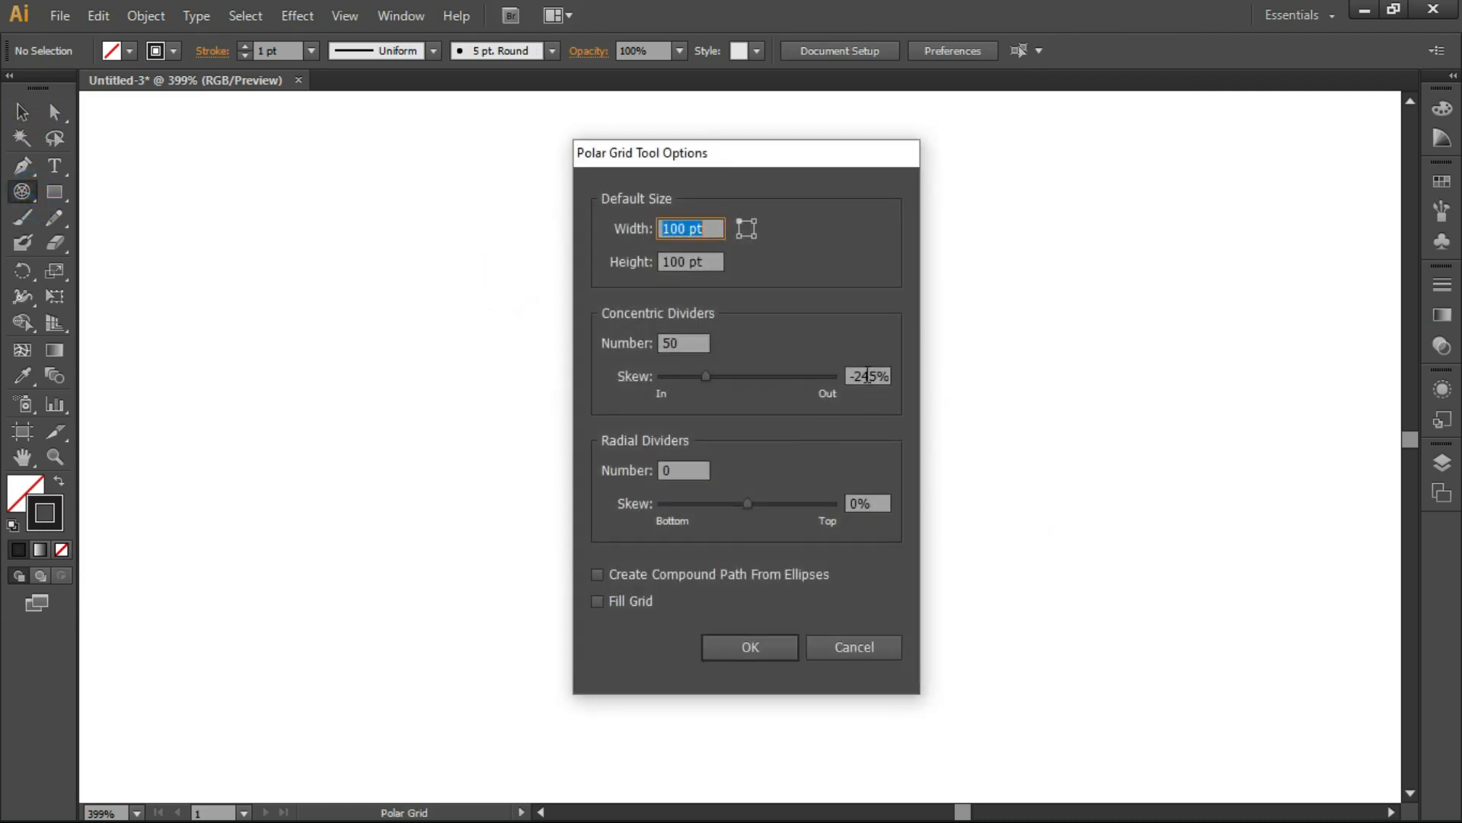
left_click(867, 377)
type("-0")
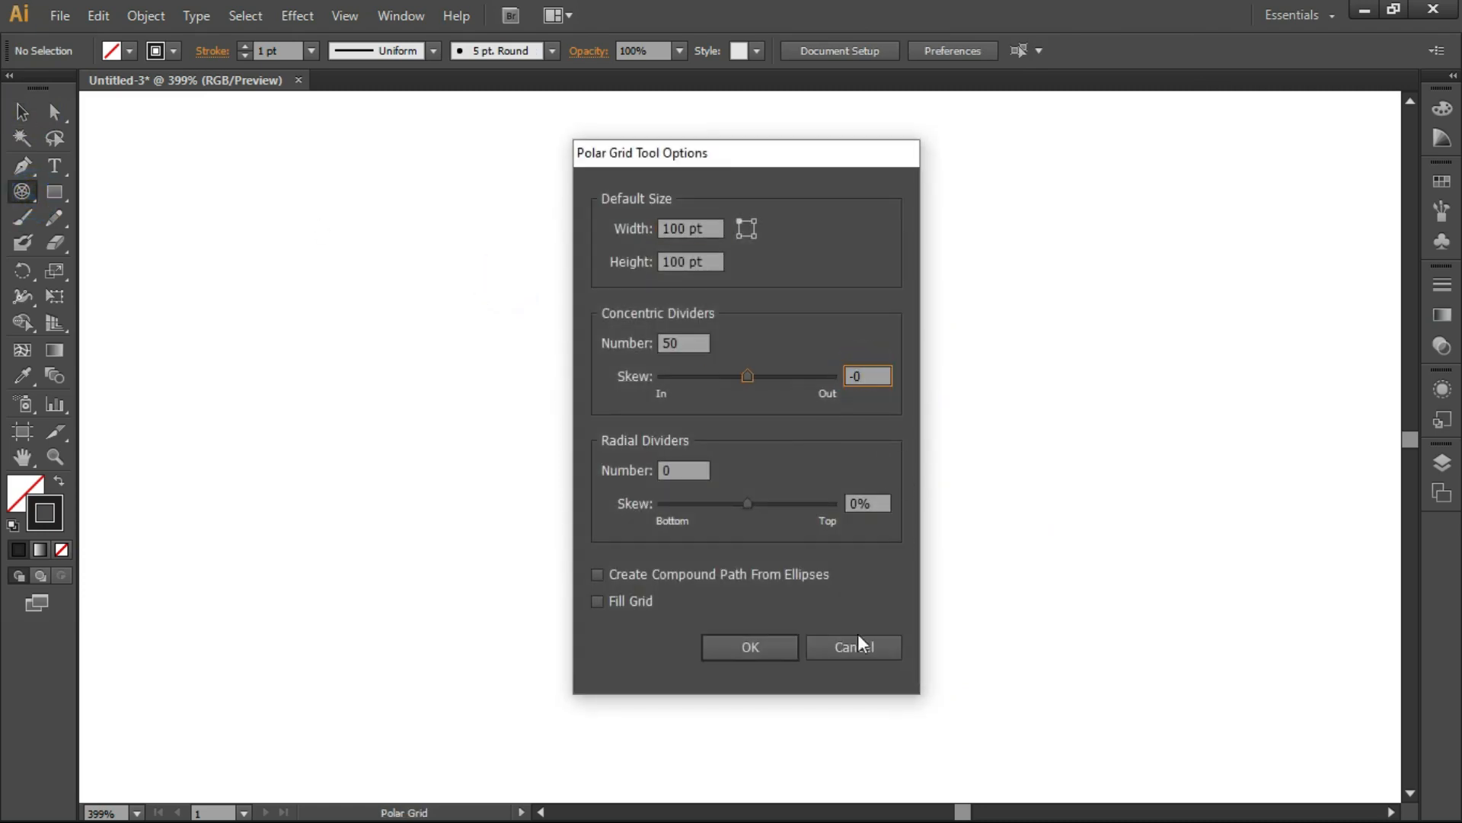
left_click(750, 647)
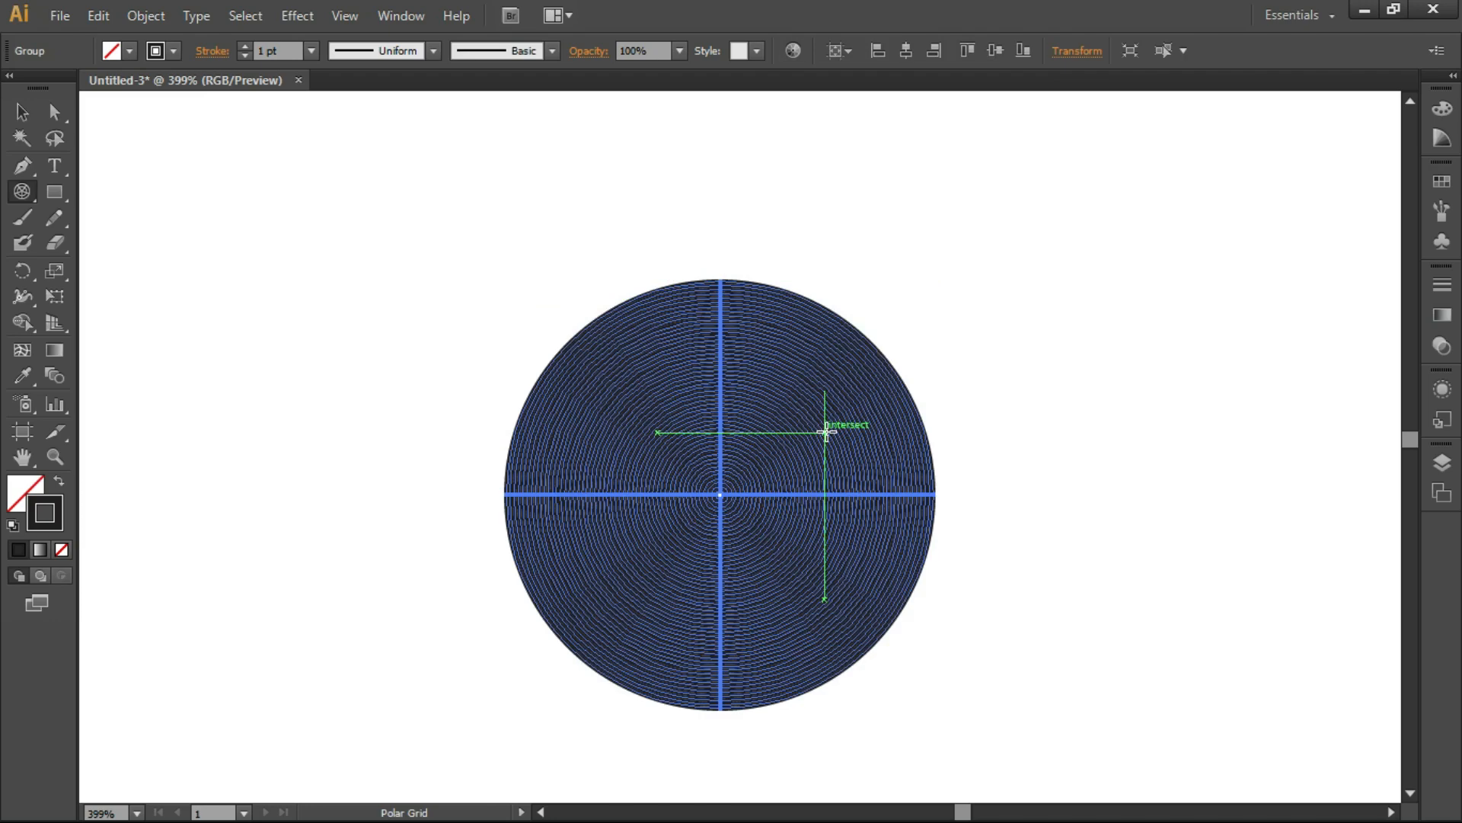
key("z")
left_click_drag(489, 284, 979, 714)
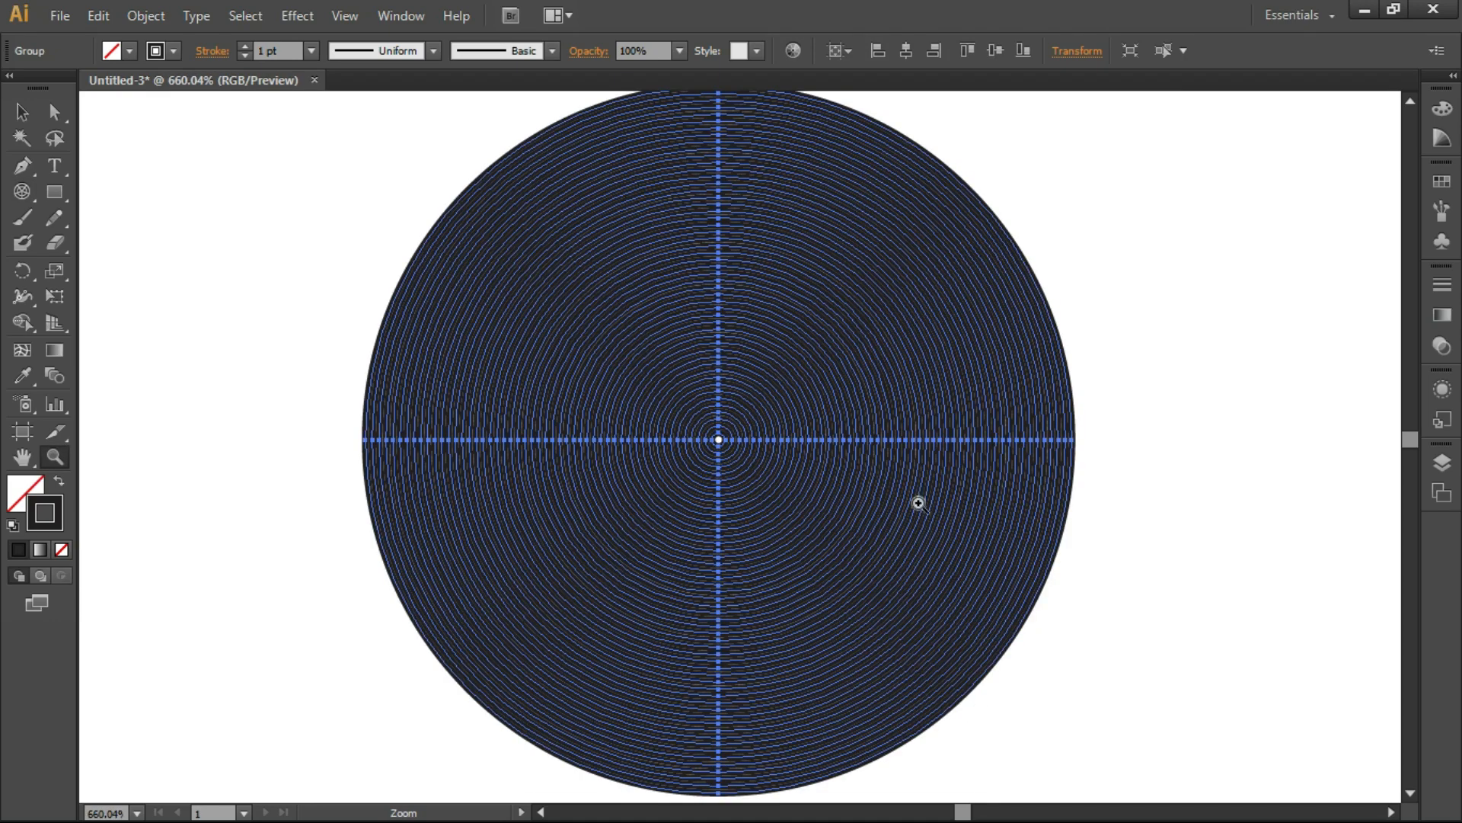
left_click(34, 113)
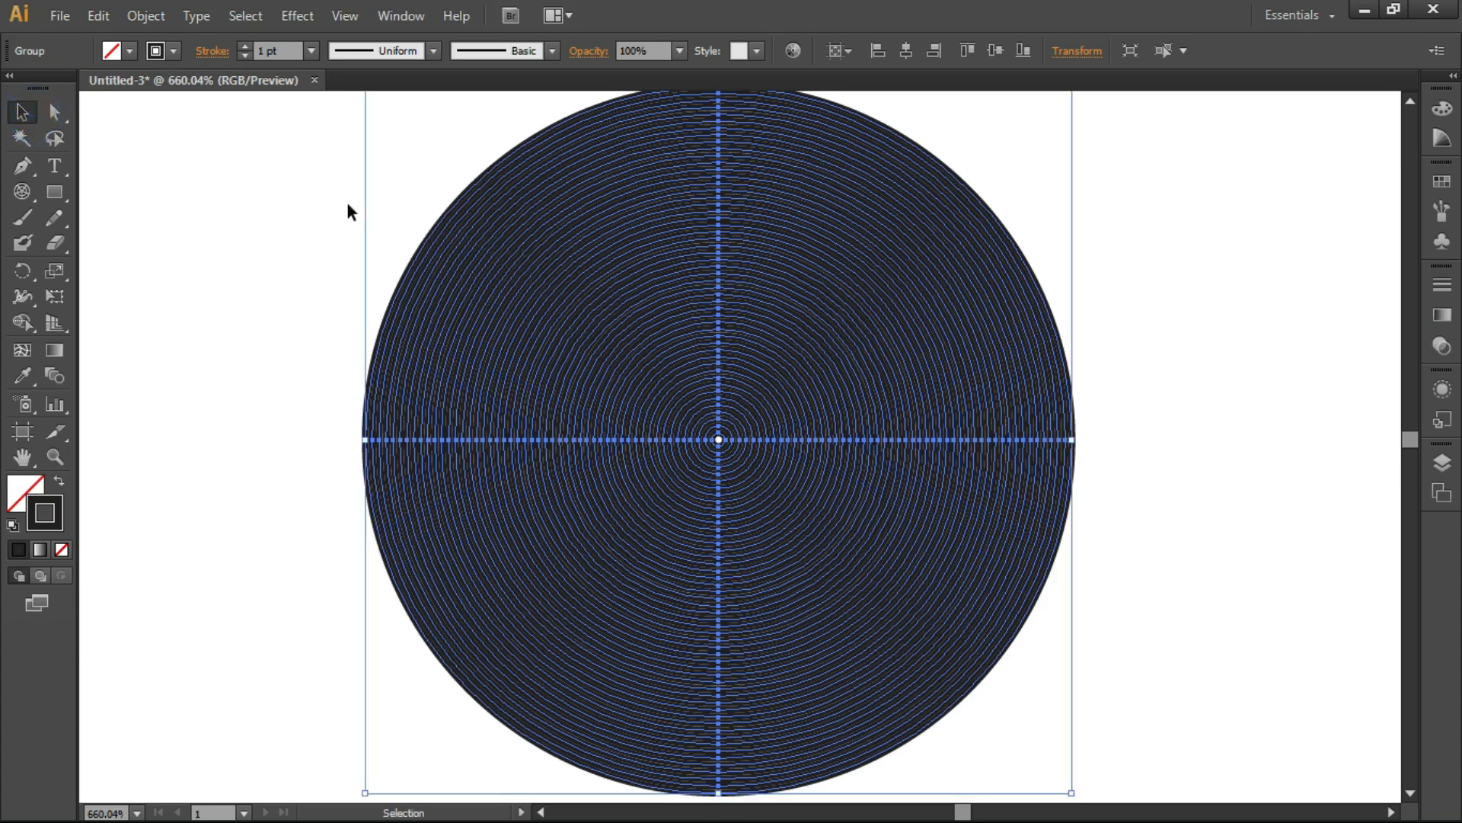
Step: Set the stroke weight of the concentric circle grid to 0.25 pt and deselect the grid
left_click(255, 177)
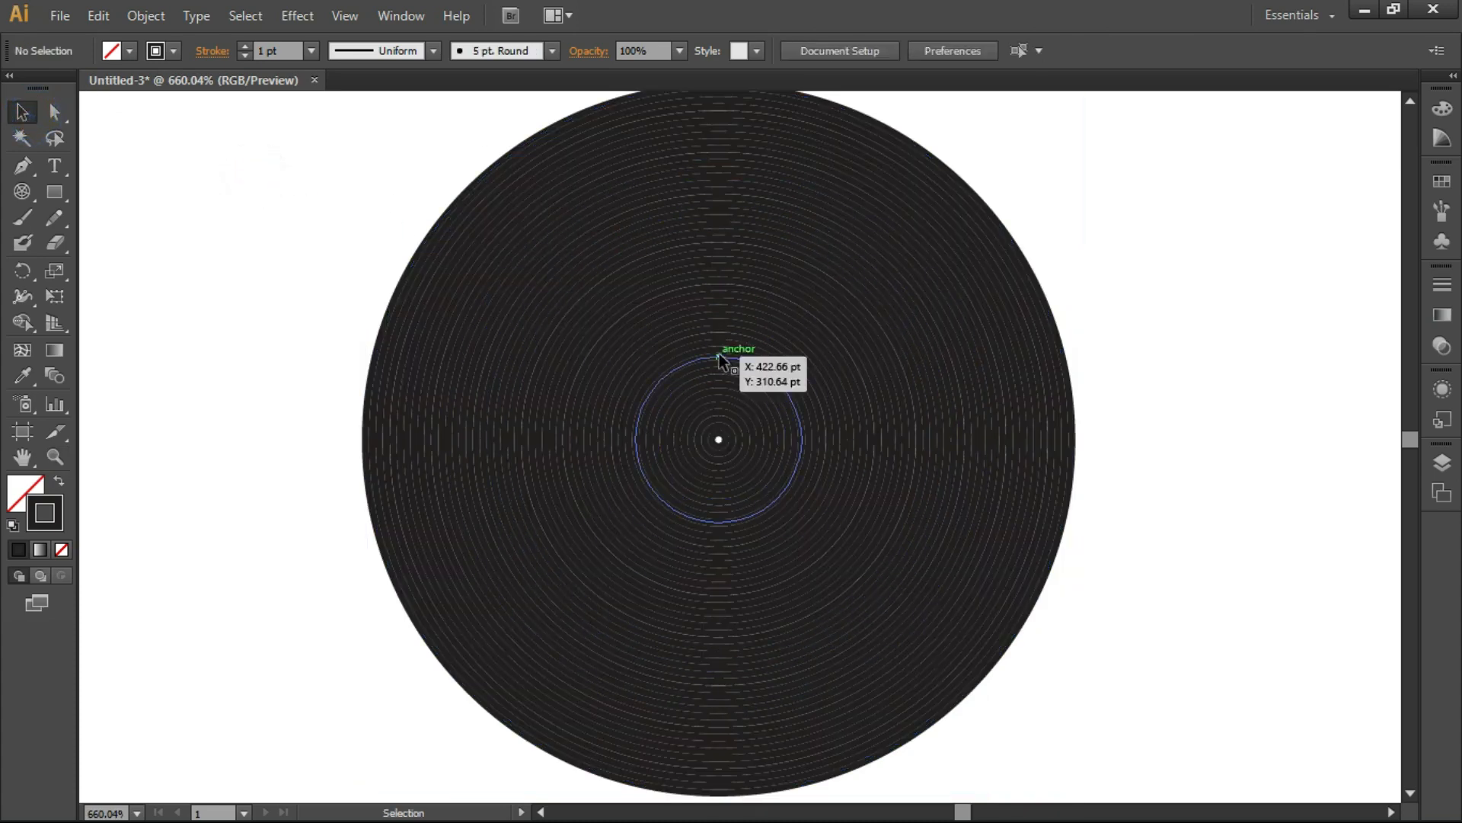
left_click(582, 113)
left_click(312, 51)
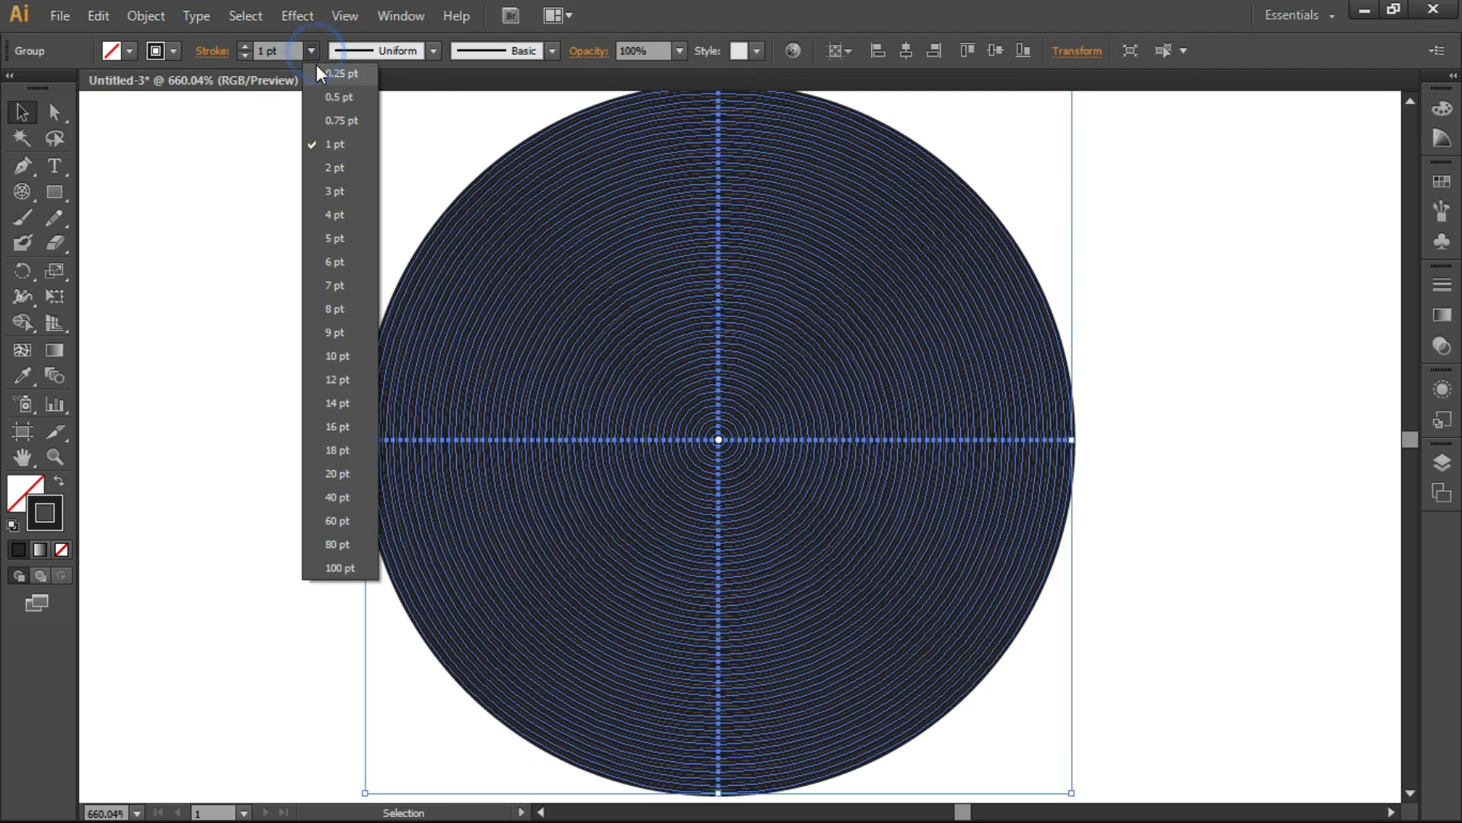
left_click(335, 74)
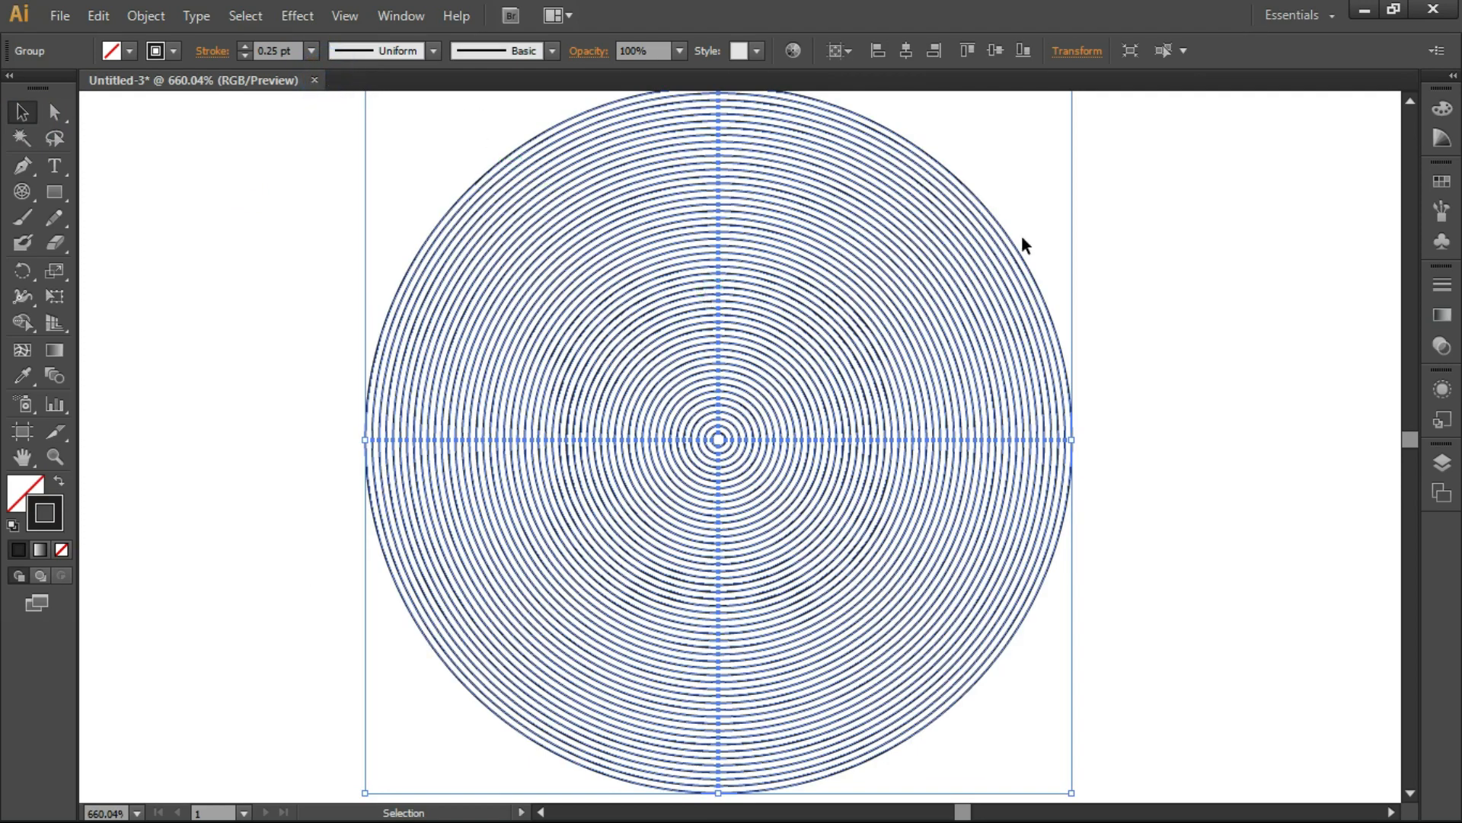
left_click(263, 50)
key("ctrl+minus")
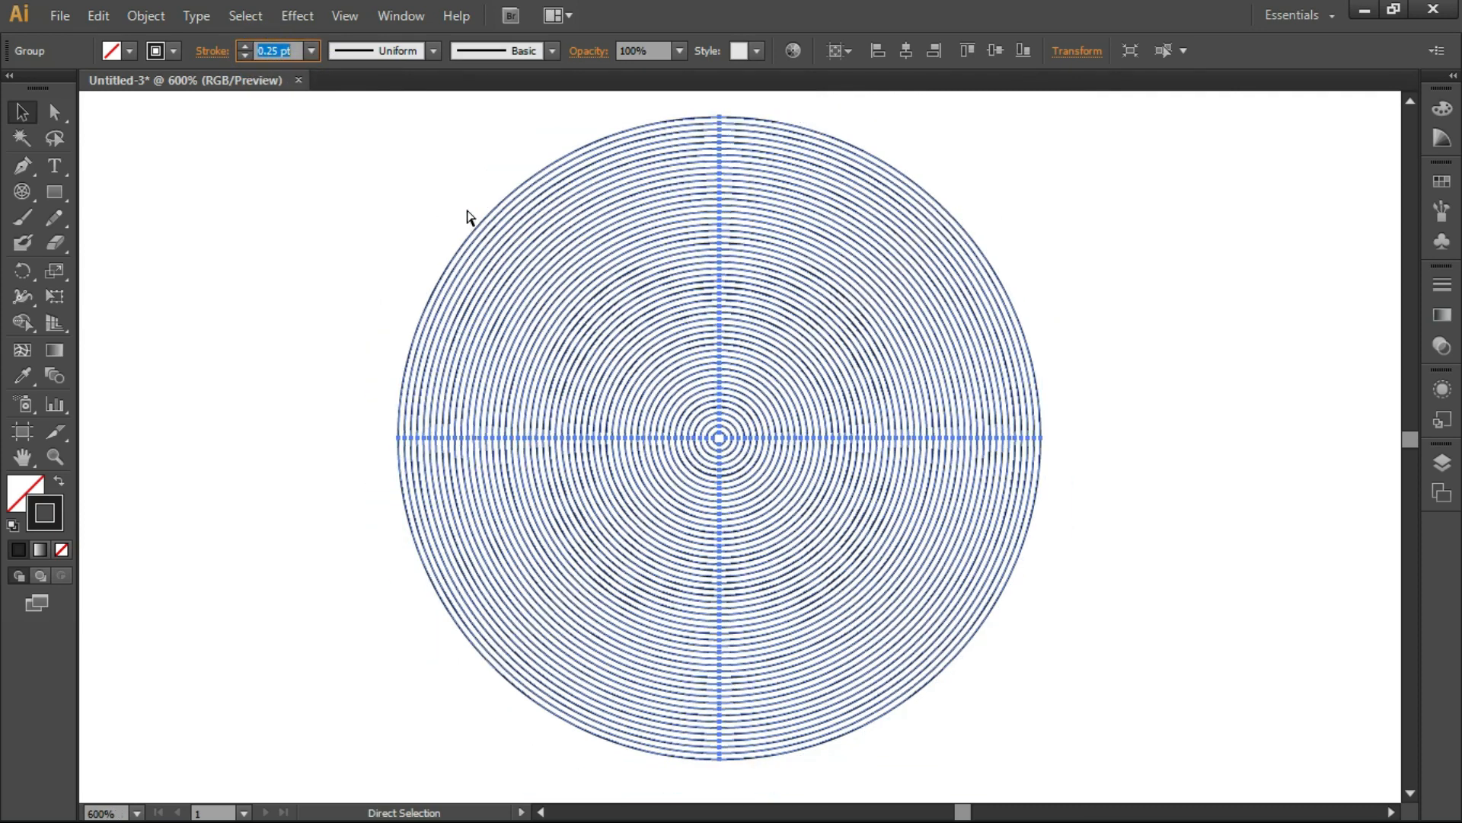
key("ctrl+minus")
left_click(506, 188)
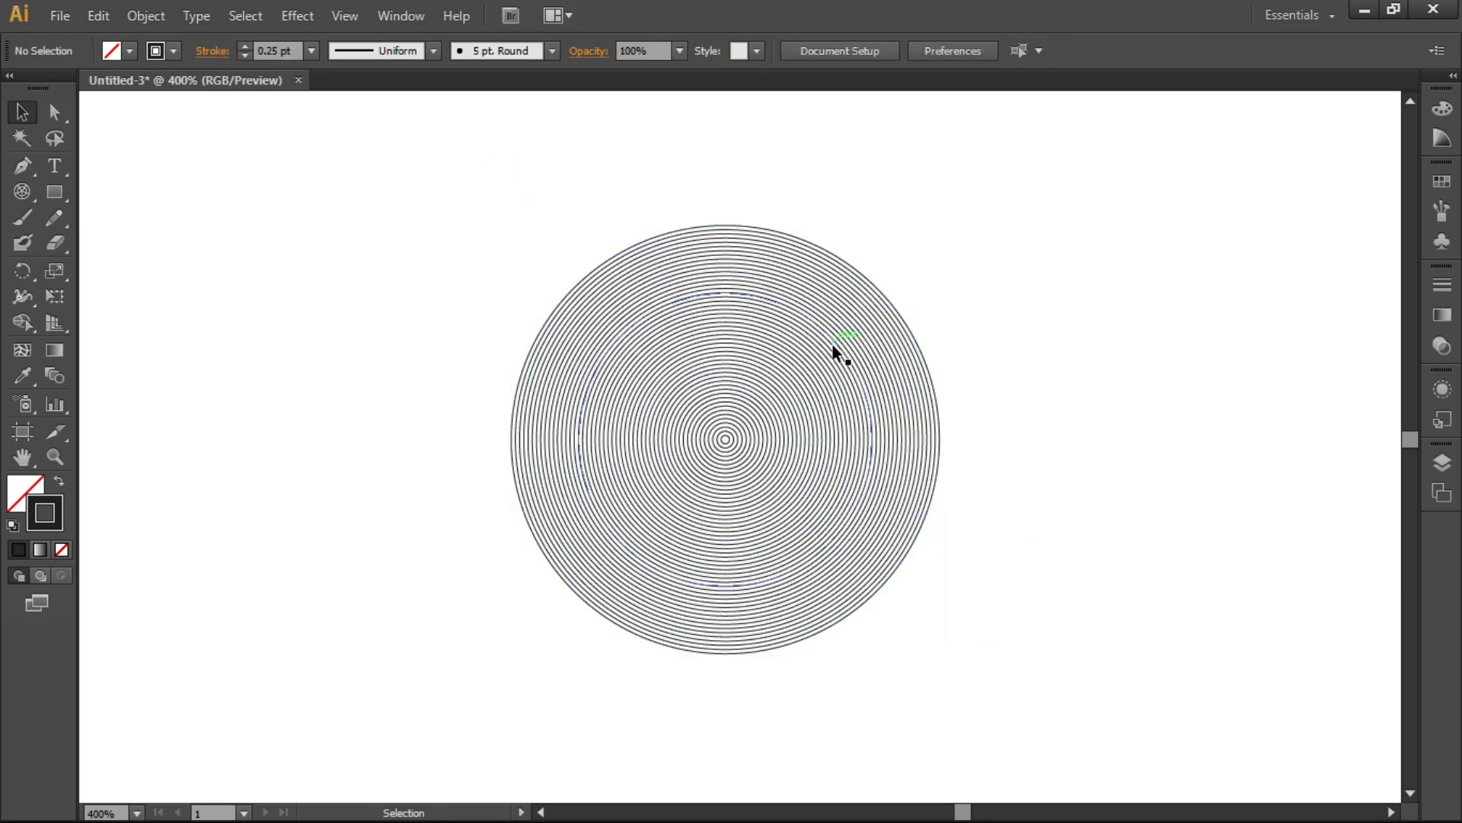
Step: Examine the line weight and spacing of the concentric rings, both close up and across the whole grid
key("z")
mouse_move(826, 368)
left_mouse_down()
mouse_move(761, 379)
mouse_move(806, 379)
mouse_move(800, 369)
left_mouse_up()
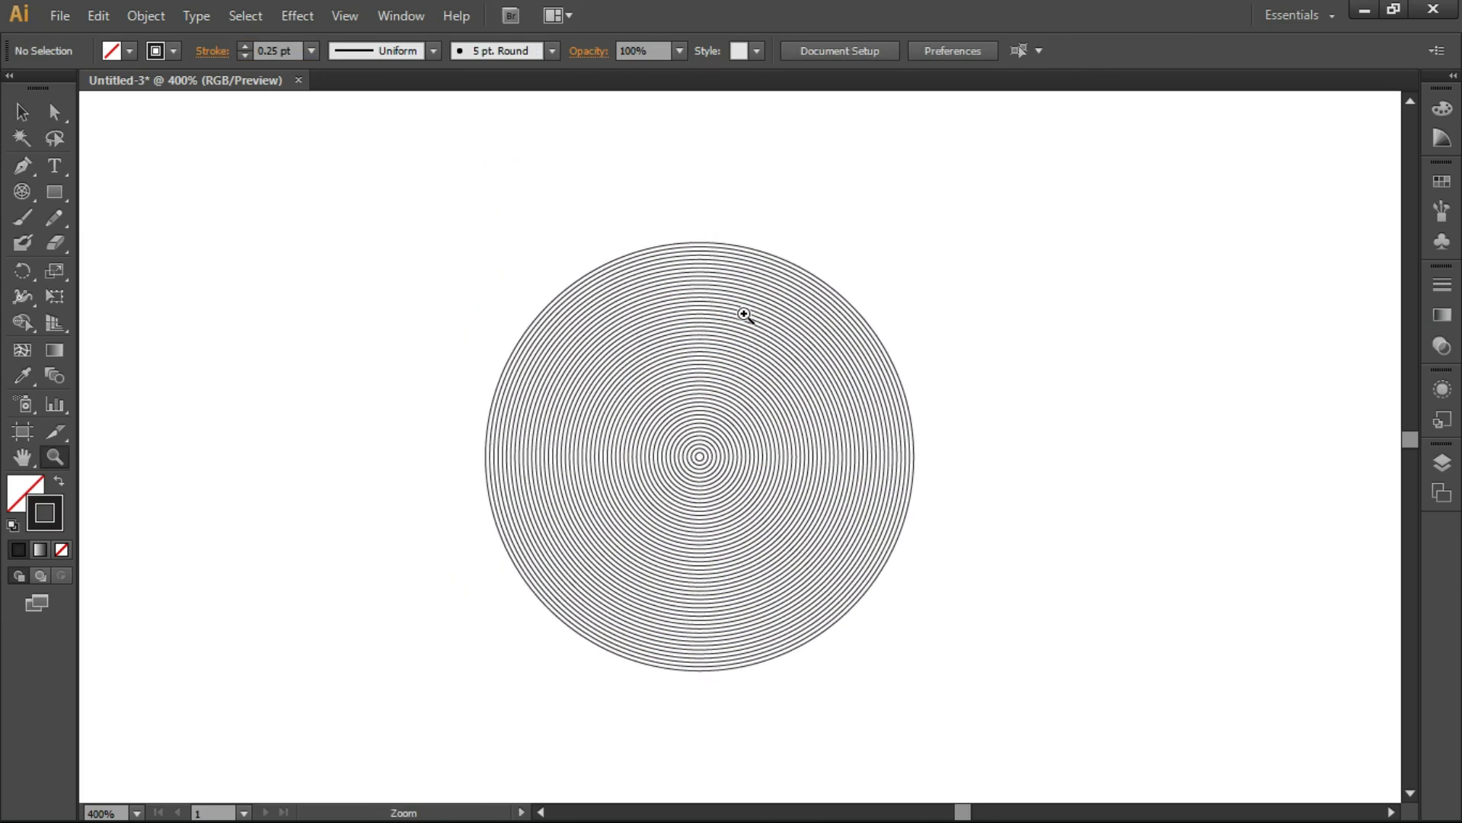
key("ctrl+minus")
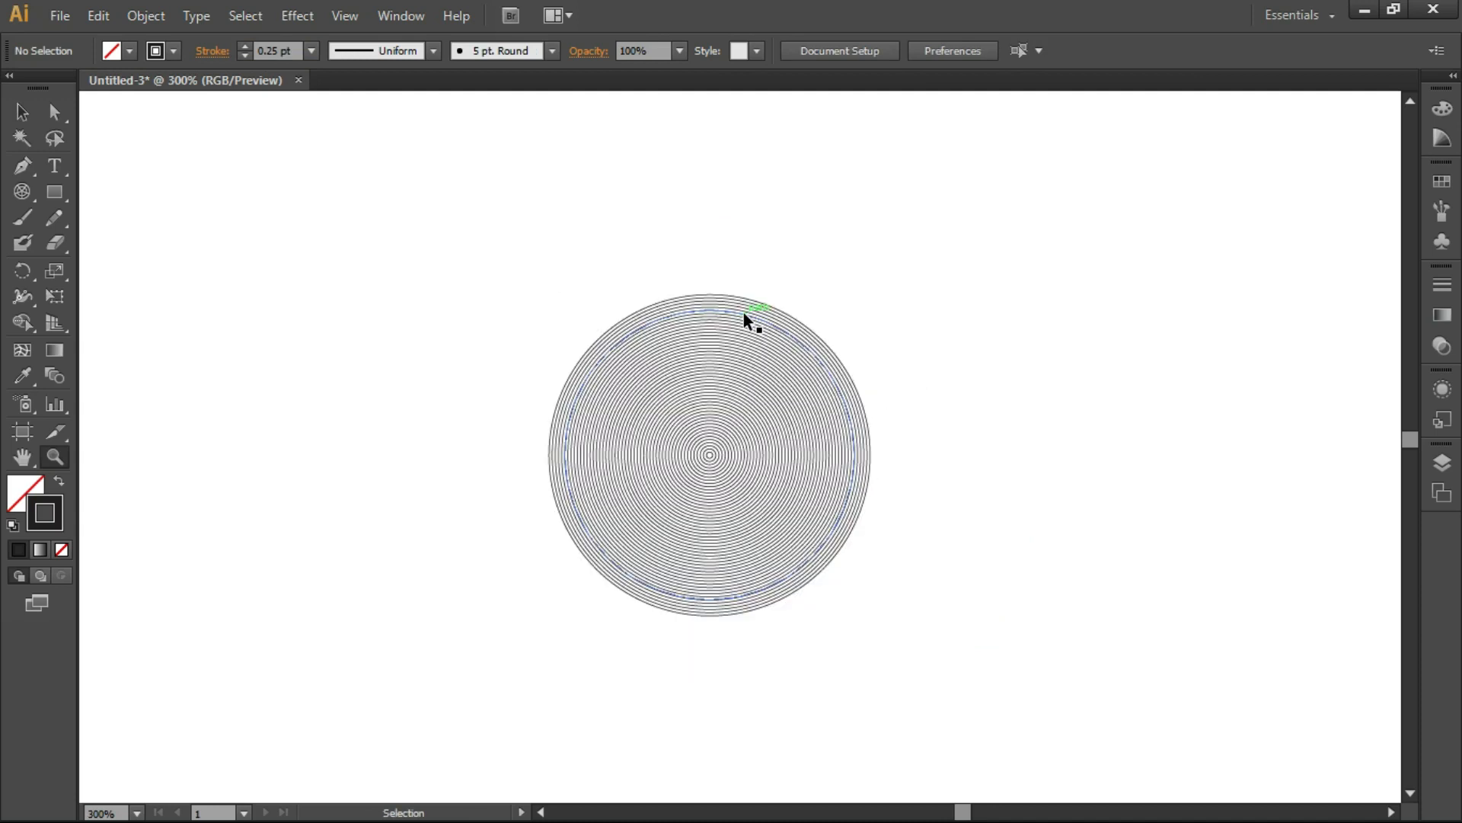
mouse_move(492, 252)
left_mouse_down()
mouse_move(912, 610)
mouse_move(921, 634)
left_mouse_up()
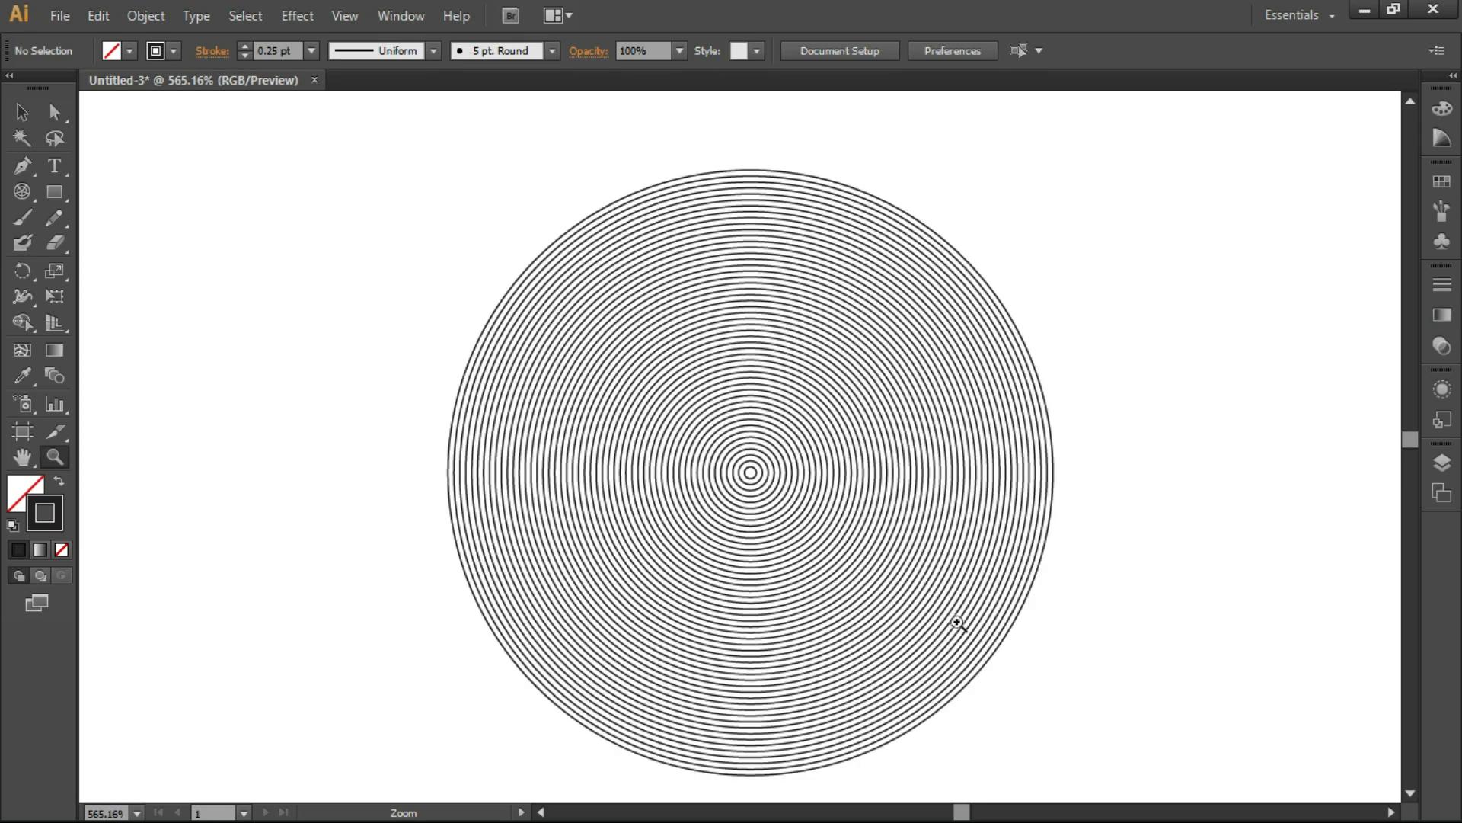
left_click_drag(705, 336, 924, 483)
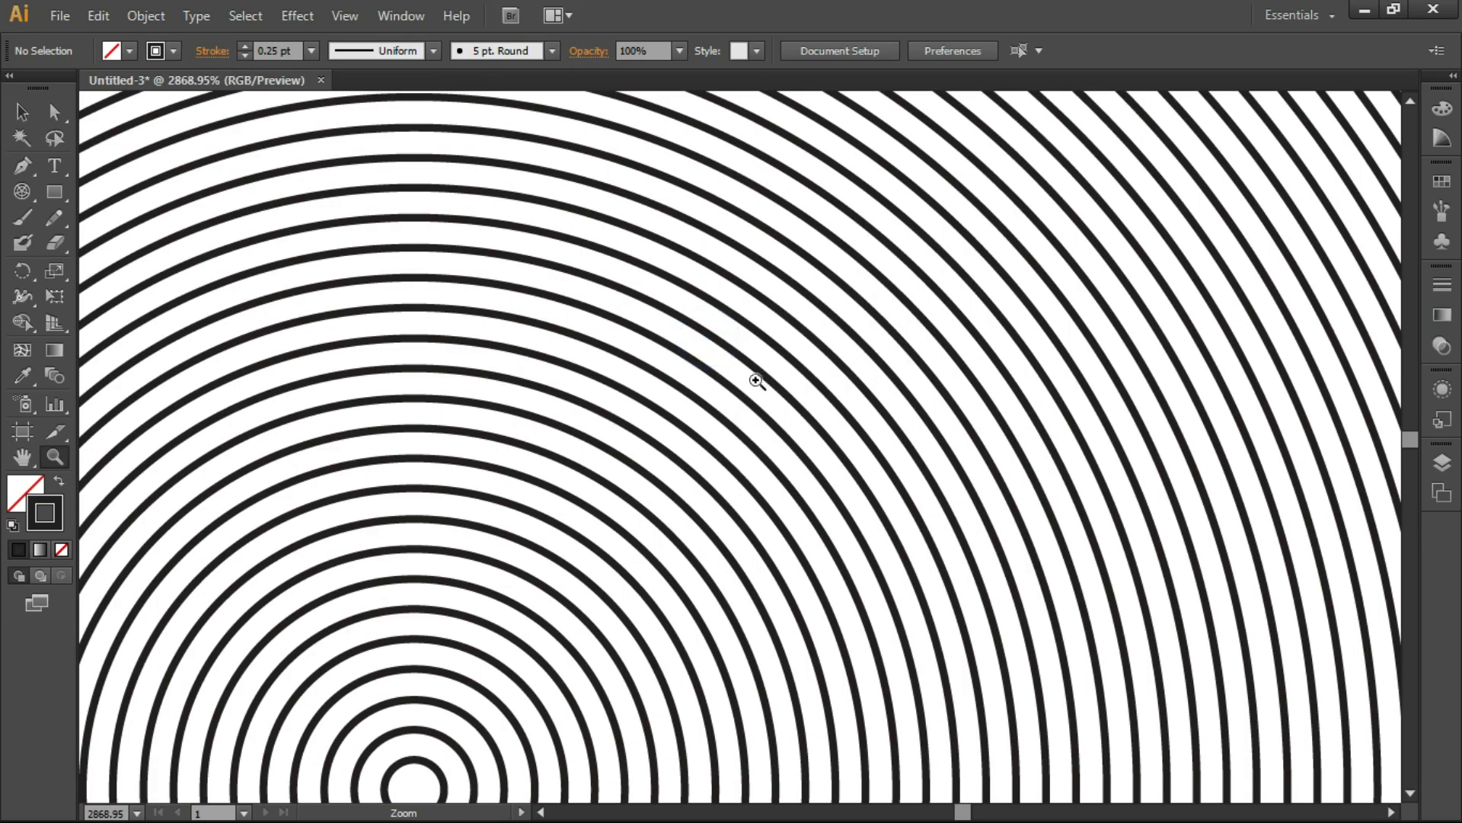
key("ctrl+minus")
key("ctrl+minus")
key("ctrl+minus")
key("ctrl+minus")
key("ctrl+minus")
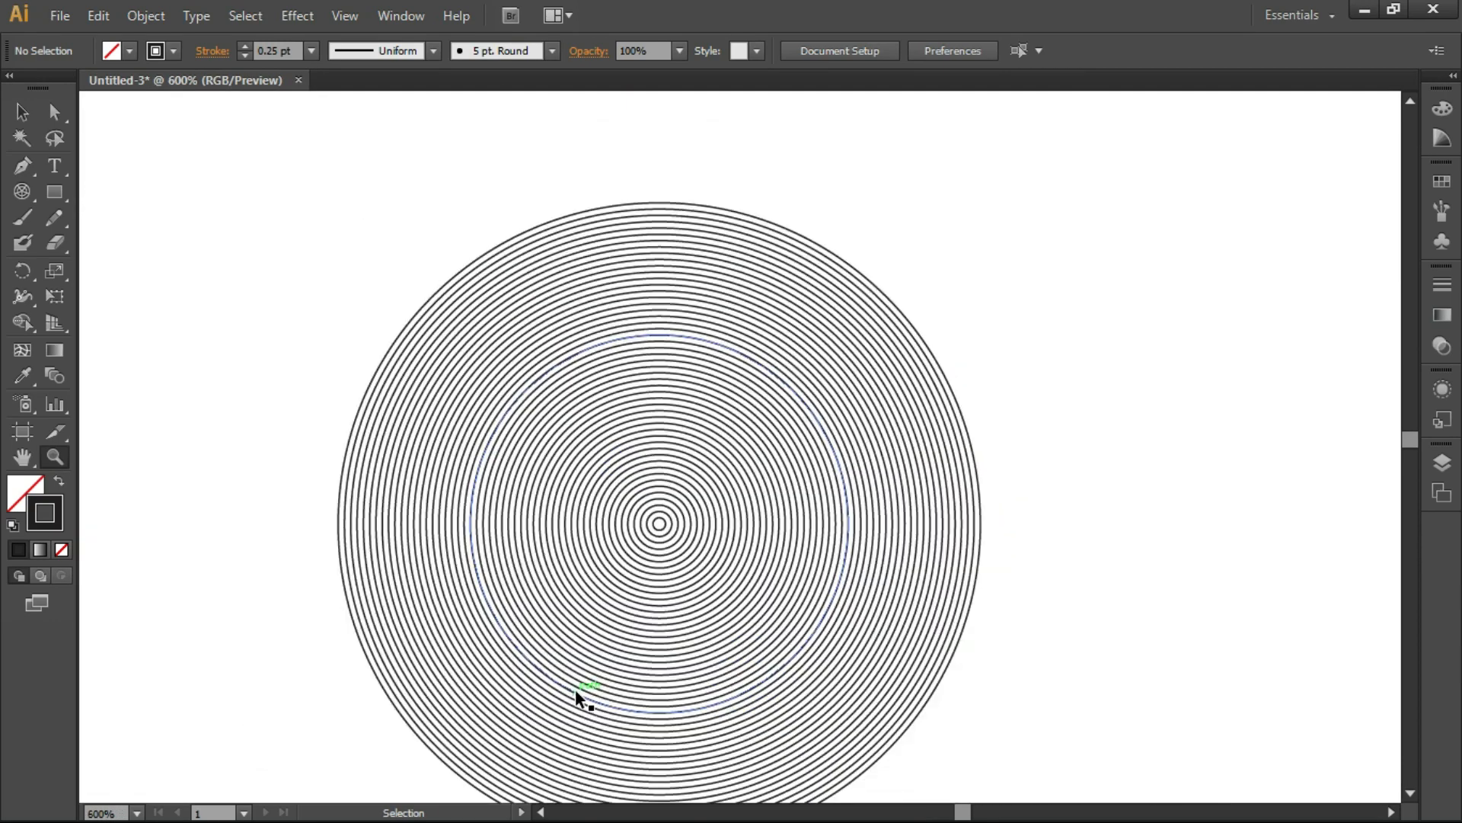
scroll(682, 328, "down", 3)
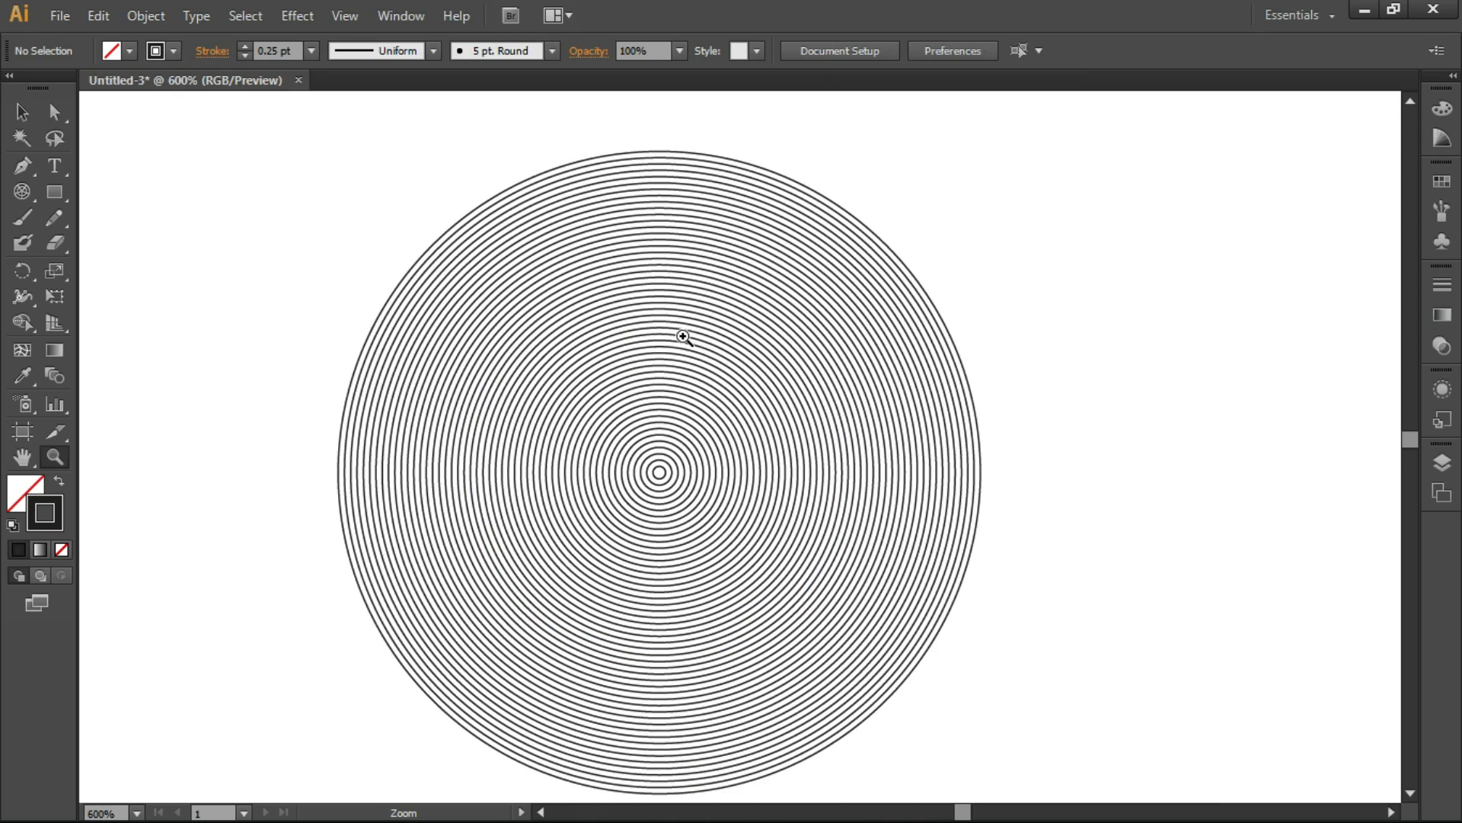
scroll(697, 255, "up", 2)
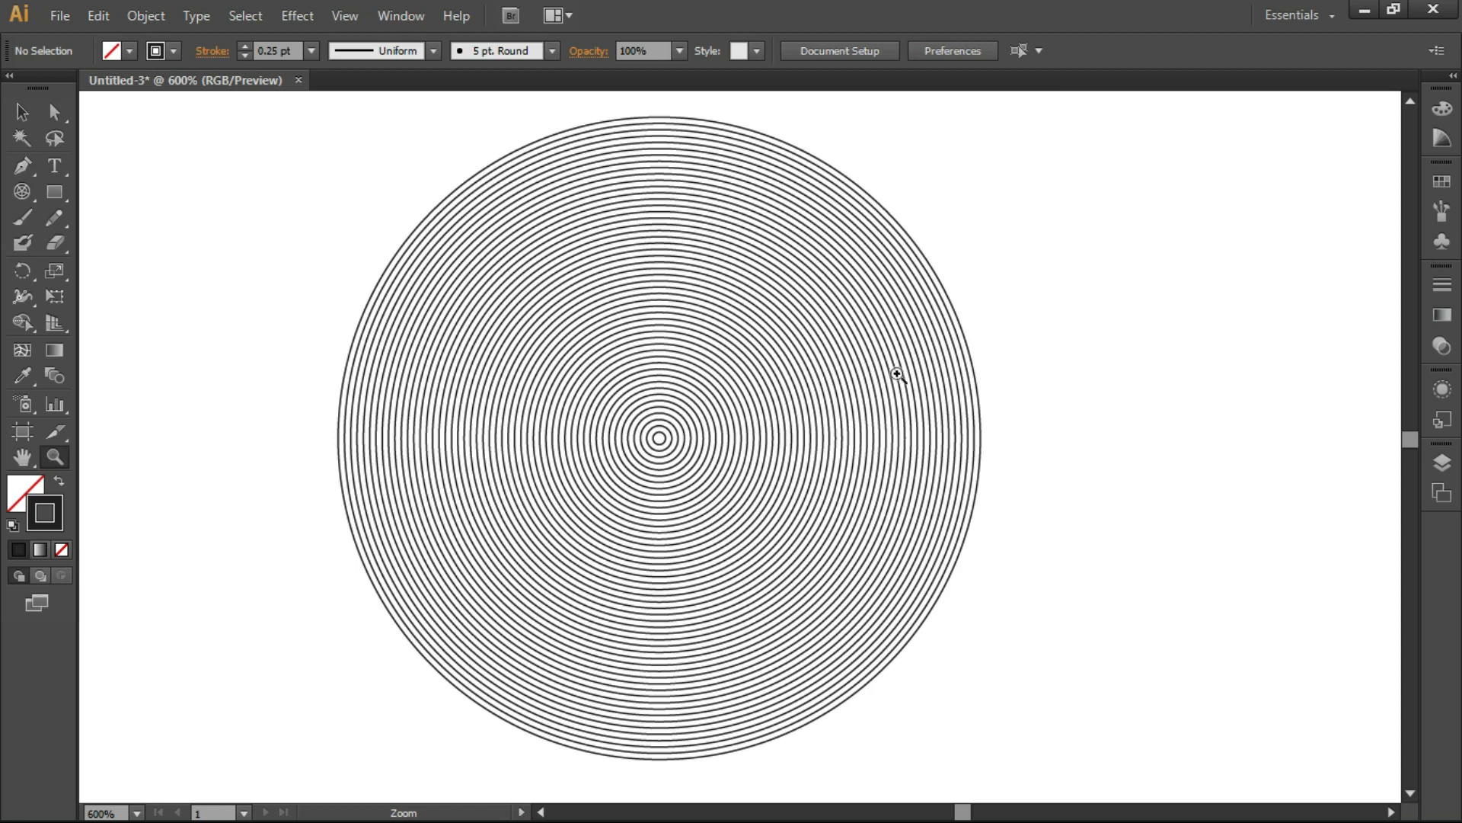
Step: Open the Polar Grid Tool Options for a new grid in the empty area beside the circles
left_click(21, 193)
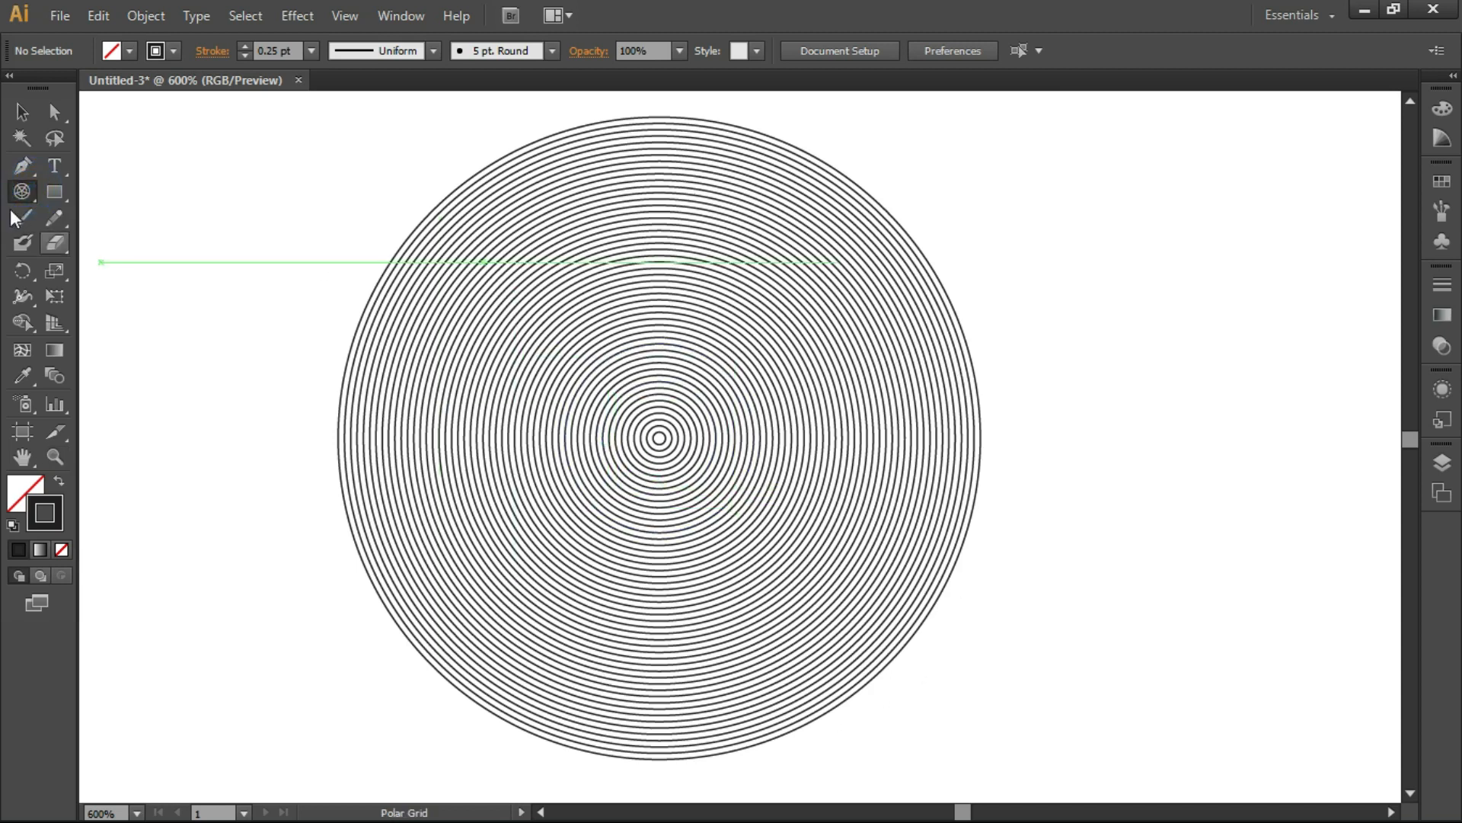
left_click(254, 219)
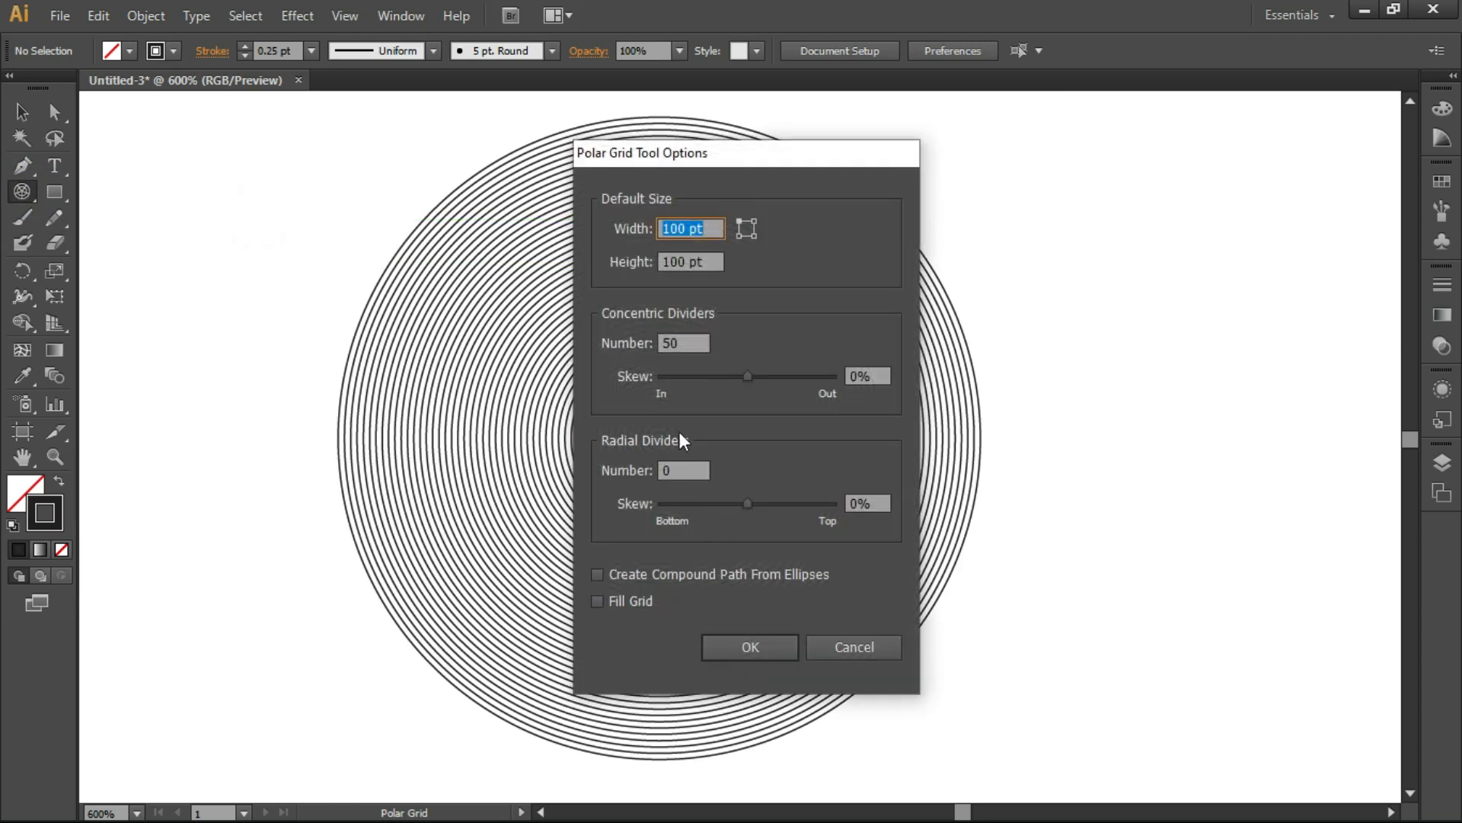